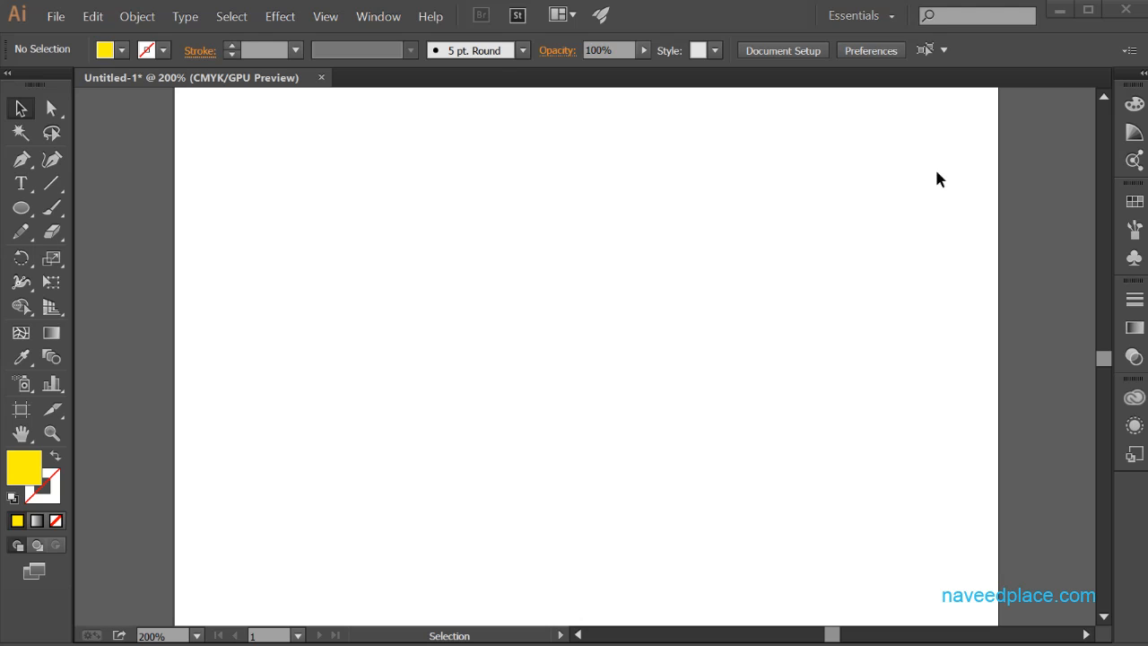
Place the peachtree image from the images folder at its original size in the upper-left area of the artboard.
left_click(61, 18)
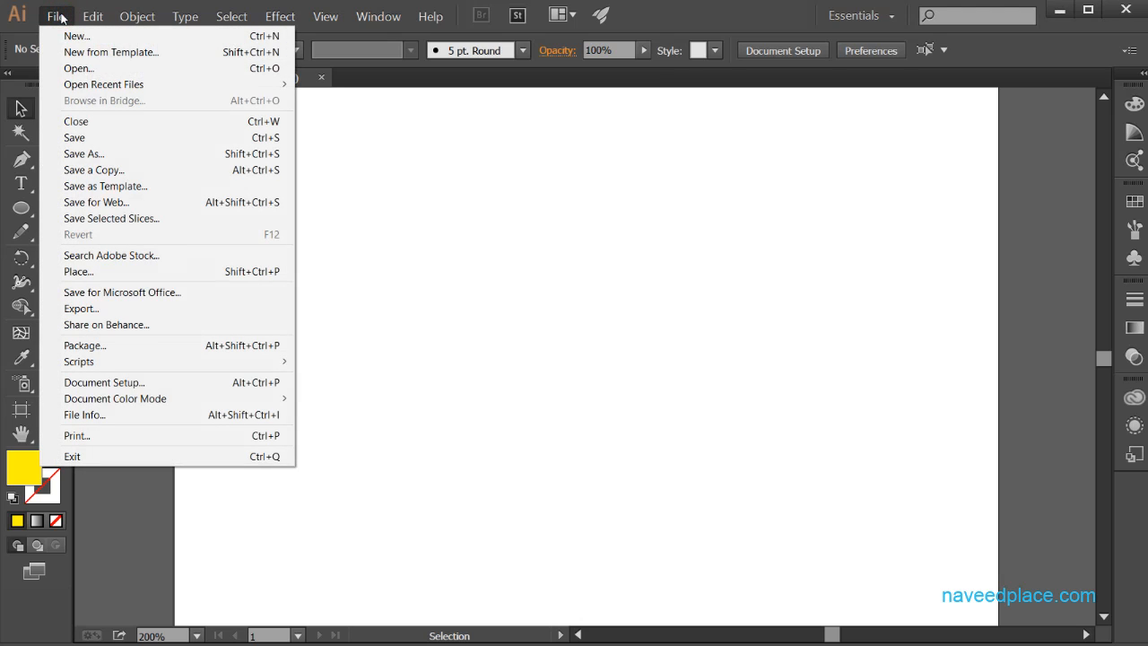
left_click(77, 272)
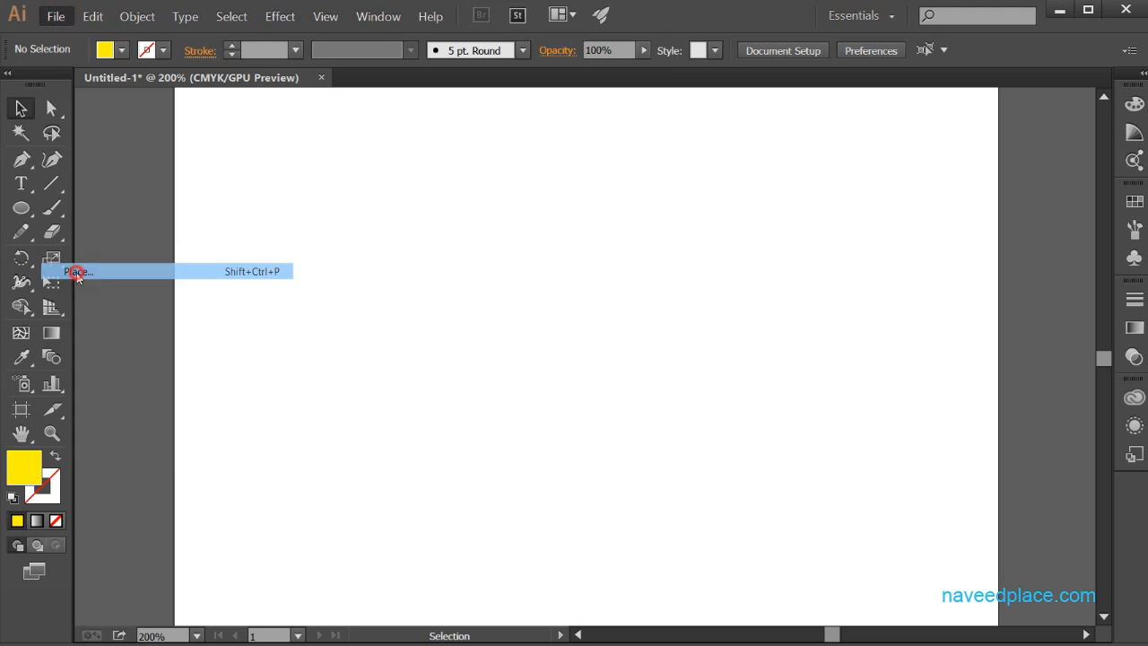
scroll(1007, 150, "down", 20)
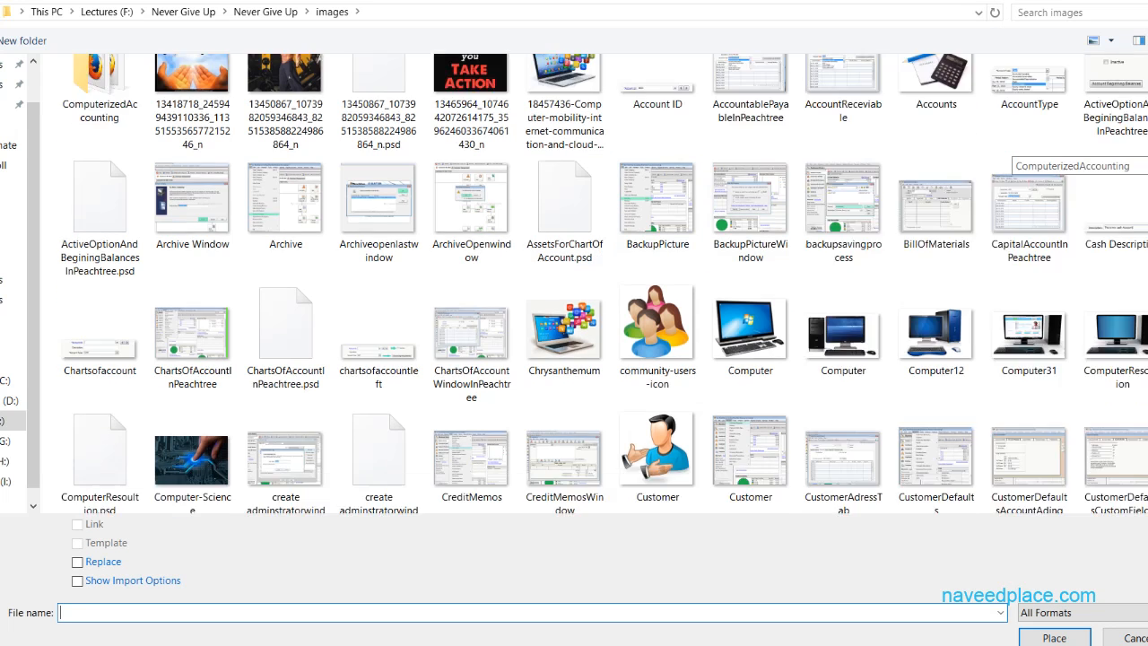
scroll(1007, 151, "up", 5)
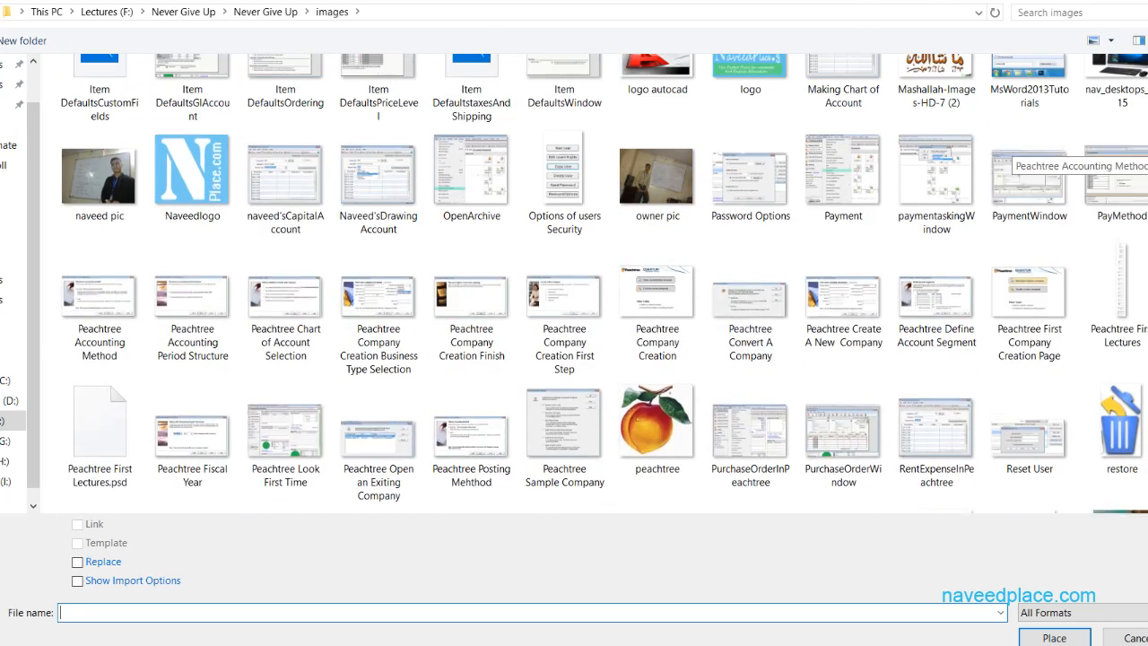
left_click(657, 411)
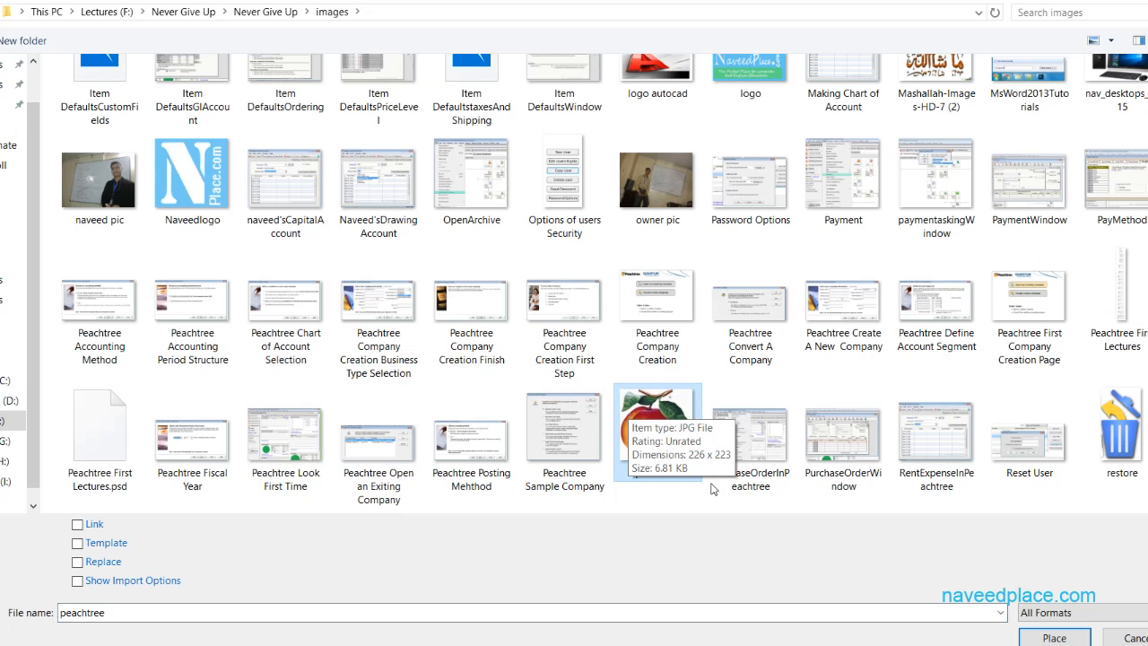
left_click(1057, 637)
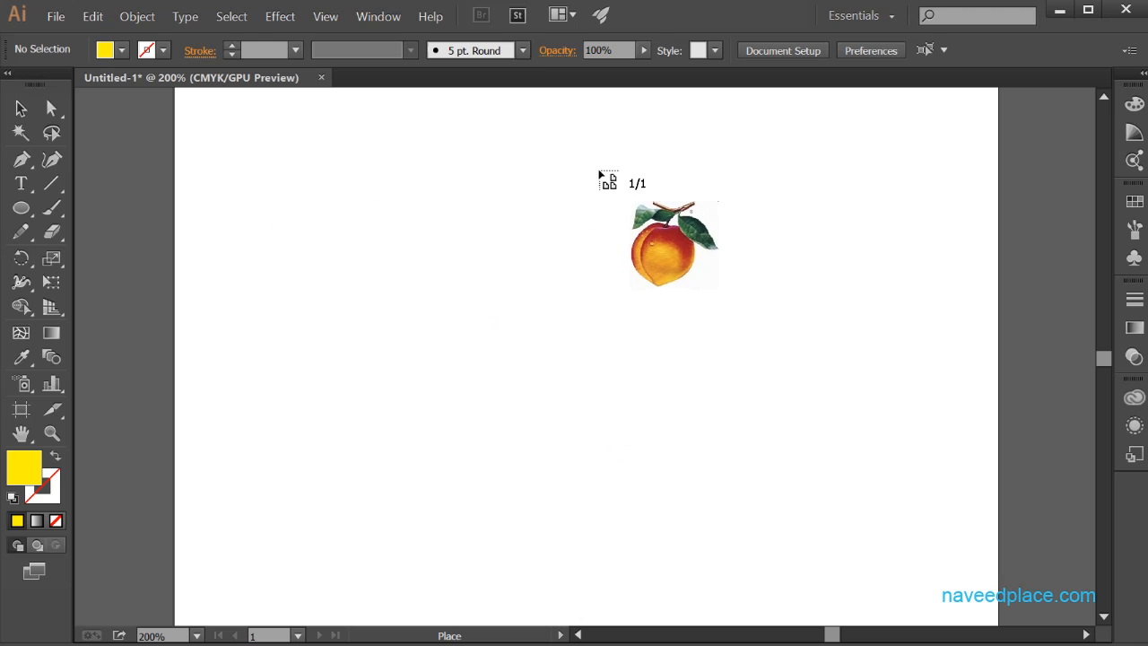
left_click(287, 148)
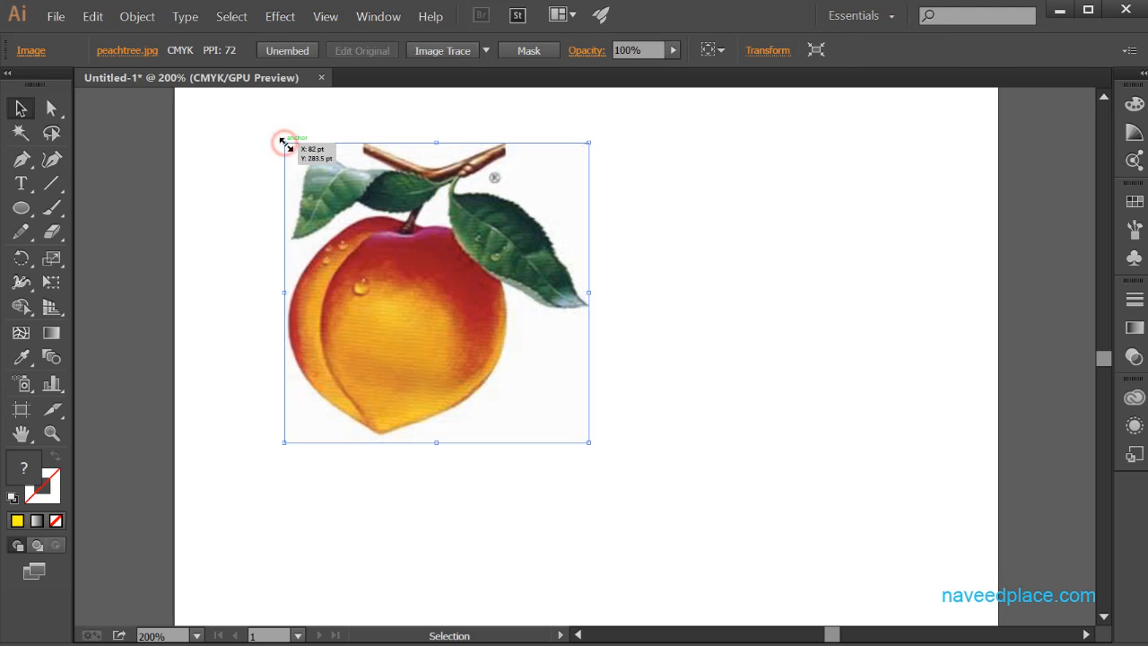
left_click(752, 363)
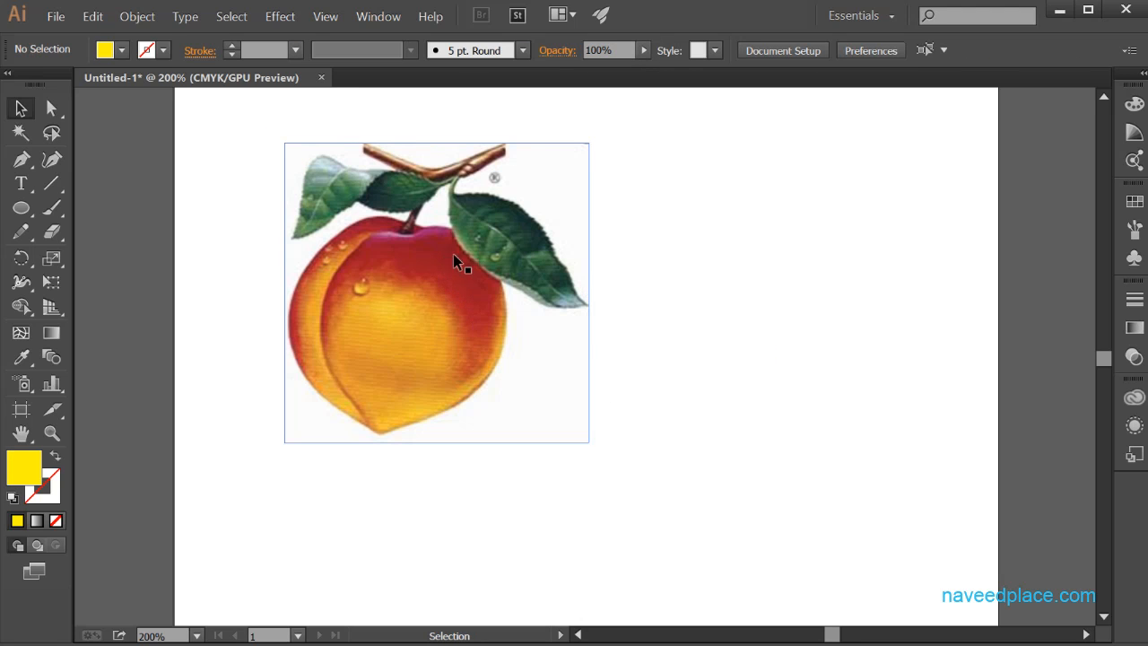
left_click(521, 300)
left_click(737, 375)
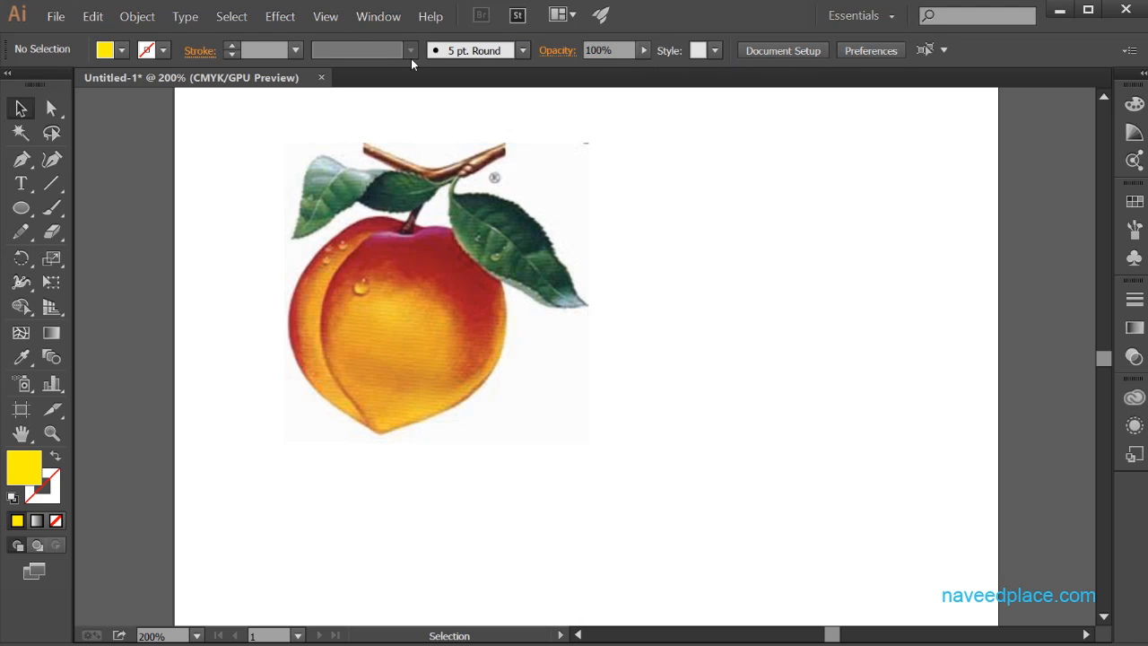
left_click(861, 483)
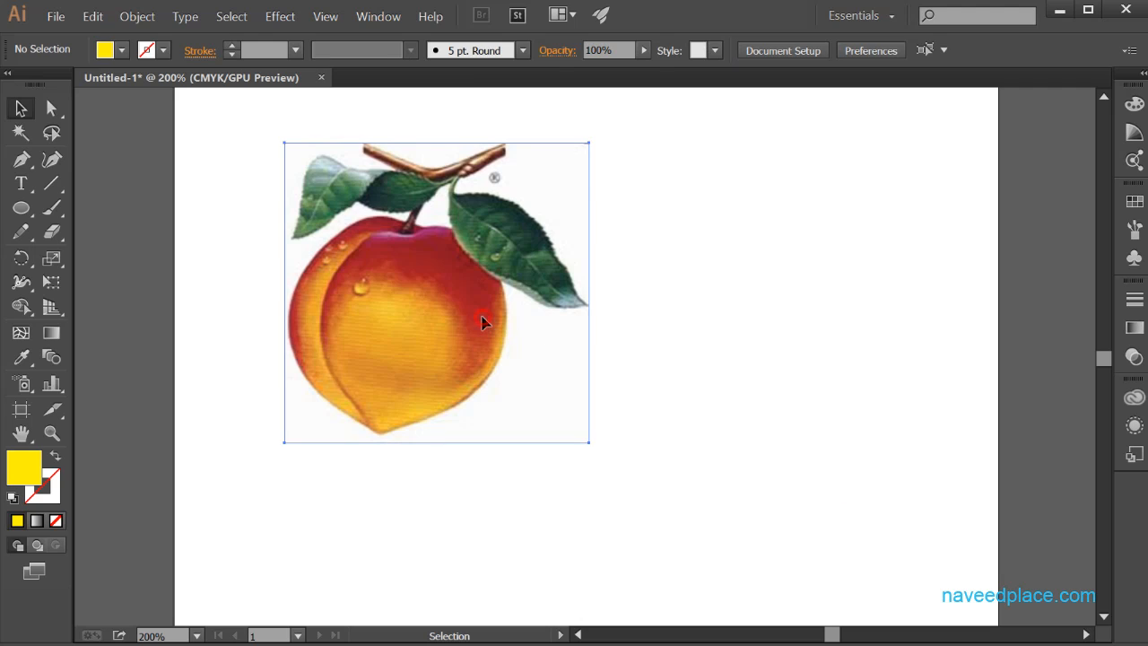
left_click(482, 323)
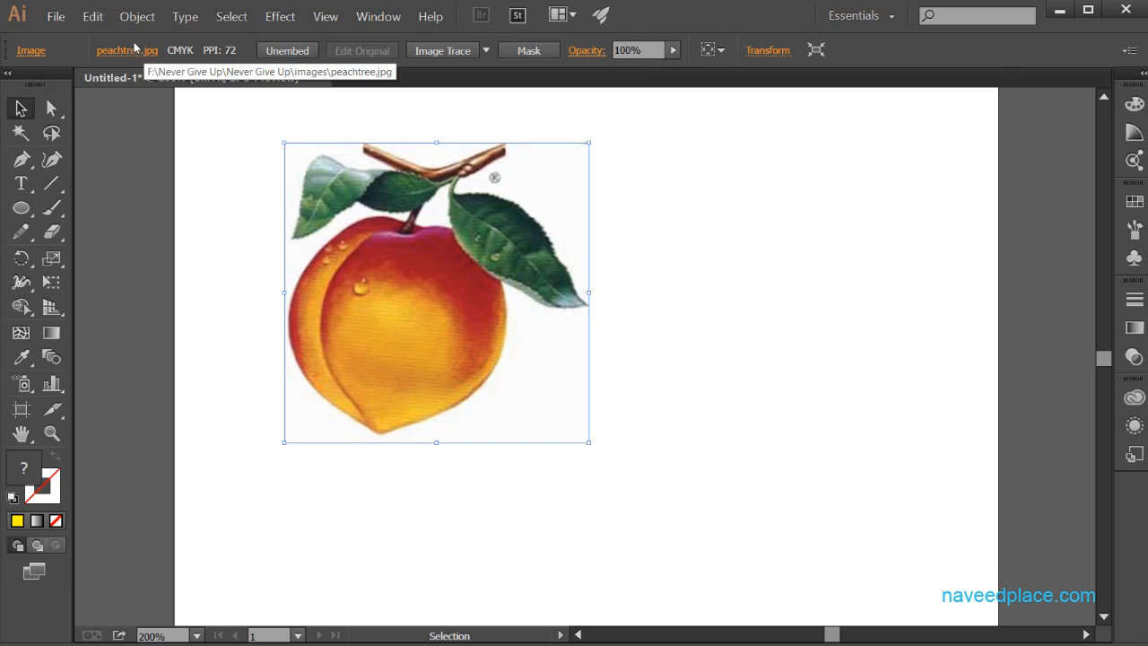
left_click(55, 16)
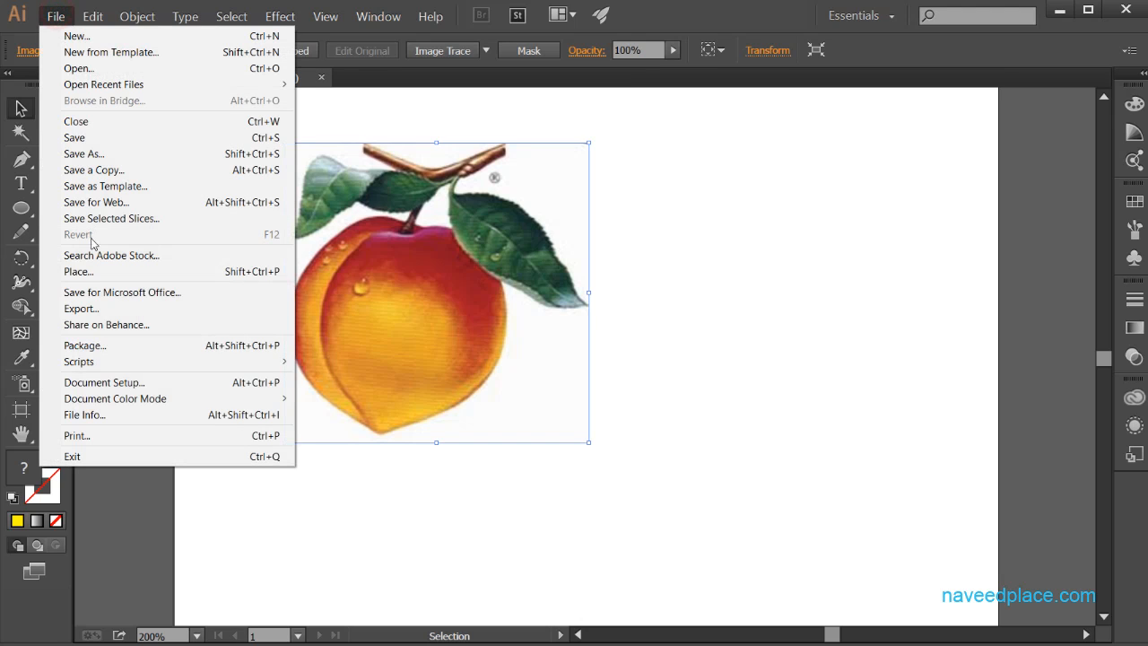
mouse_move(227, 402)
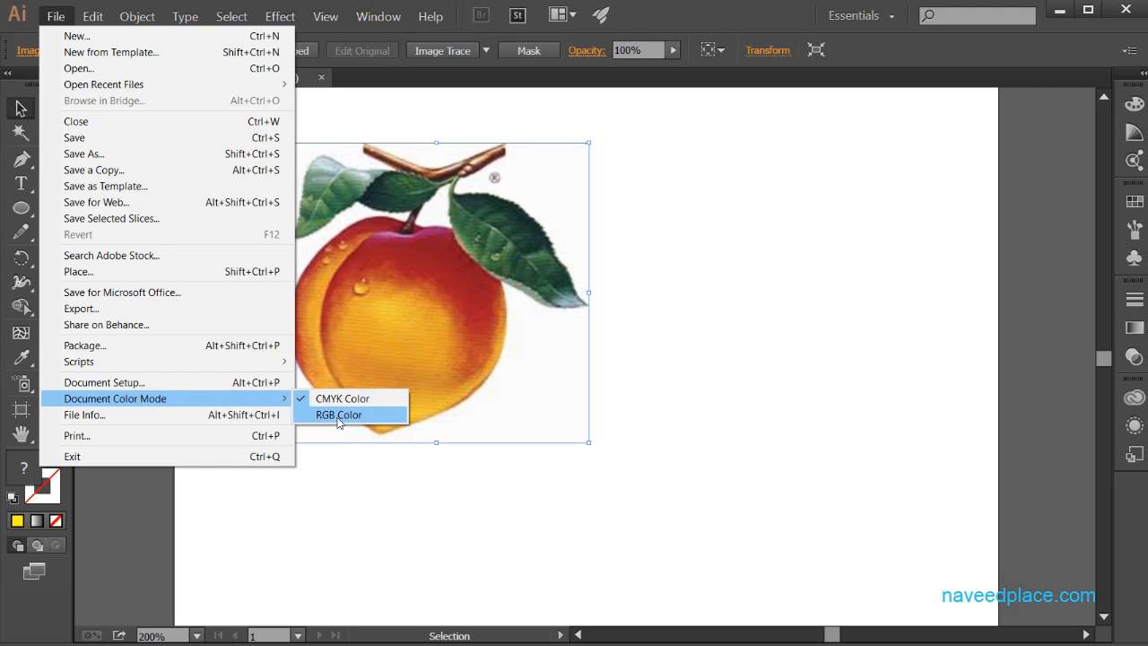
left_click(723, 377)
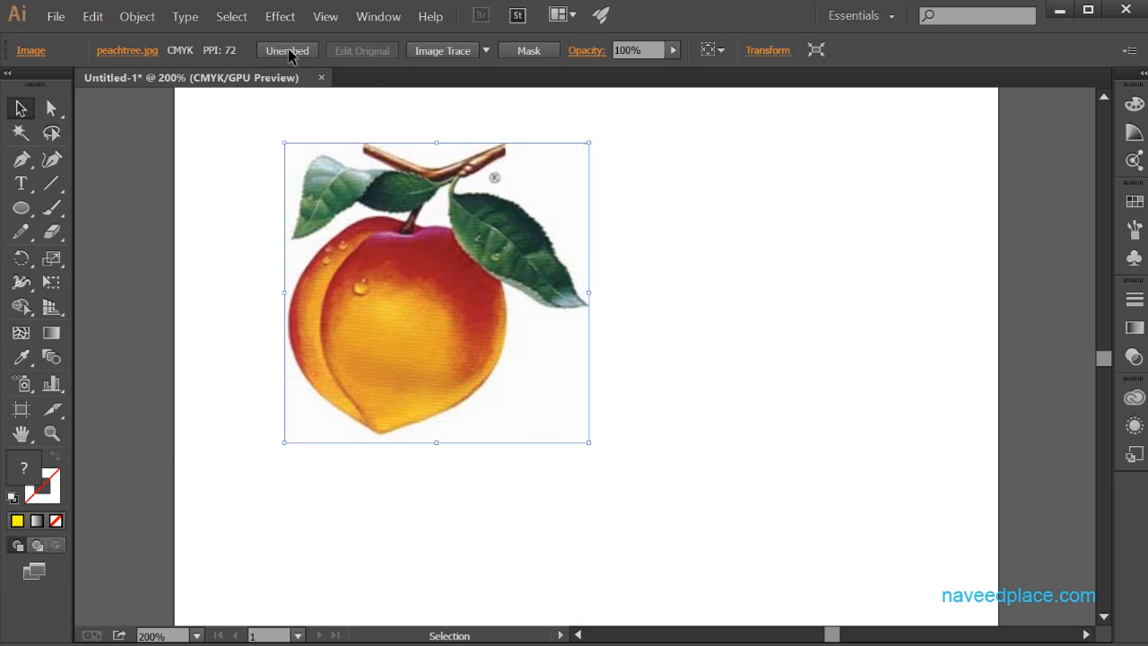
Convert the placed peach image to a tracing with Image Trace at the default preset.
left_click(400, 271)
left_click(436, 51)
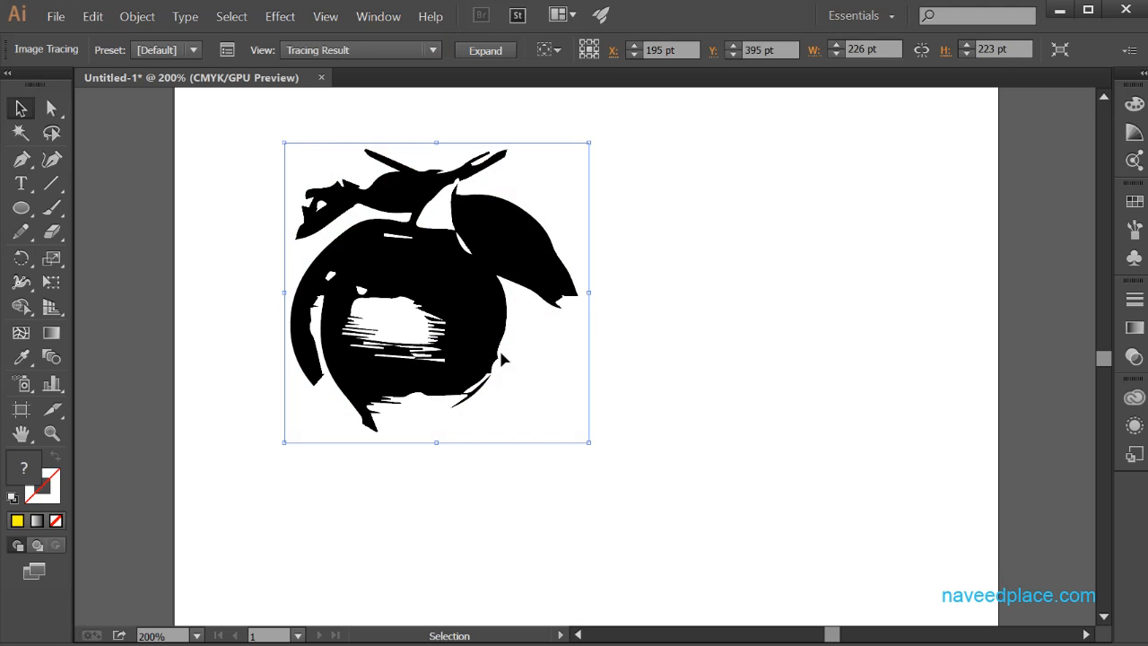
left_click(51, 433)
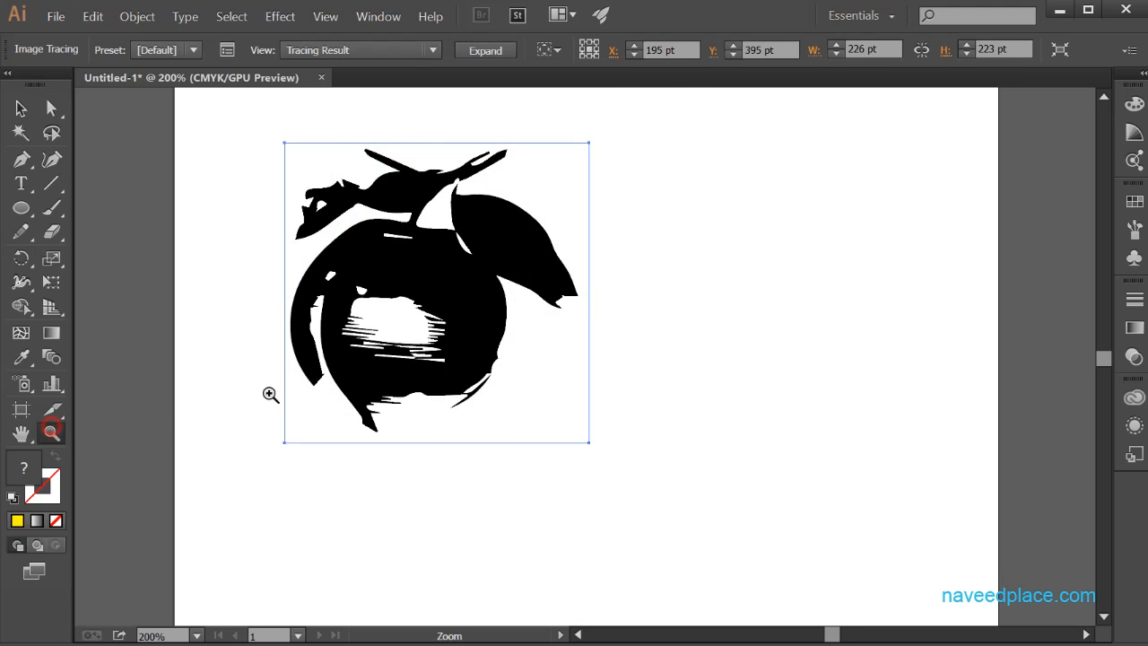
left_click(419, 343)
key("space")
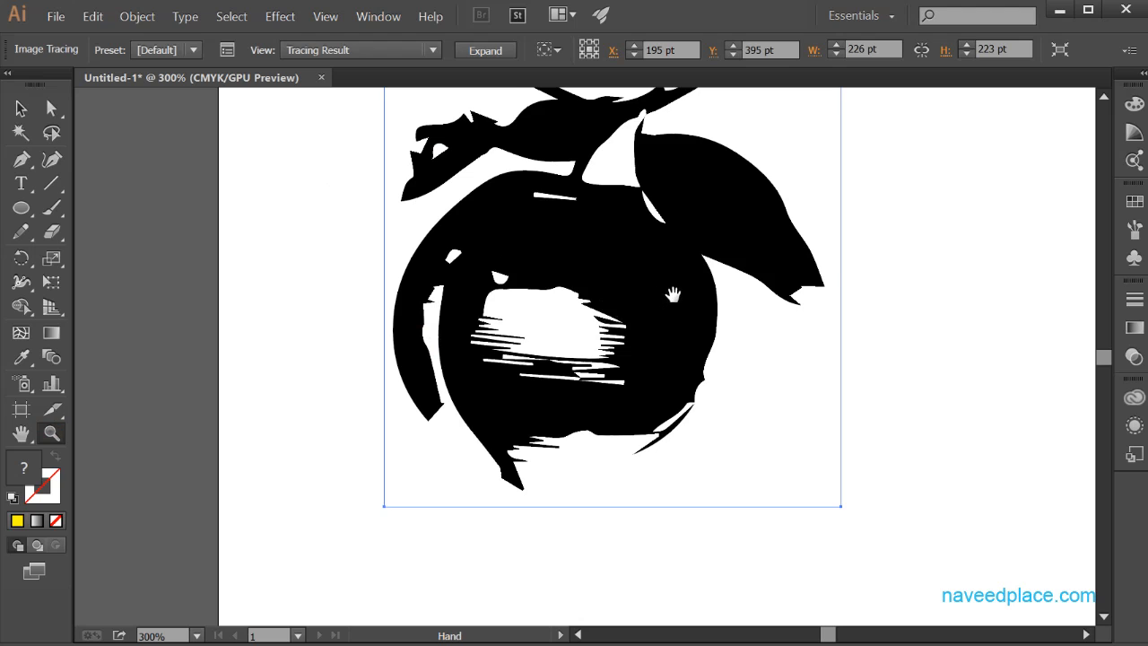
left_click_drag(673, 294, 472, 395)
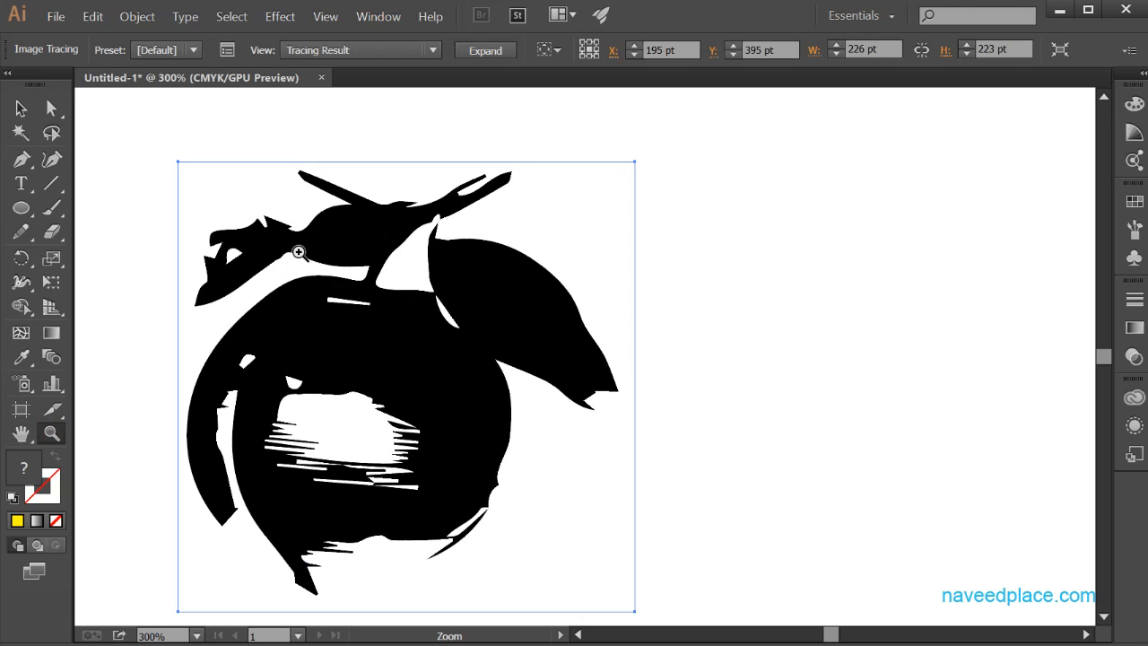
left_click(21, 107)
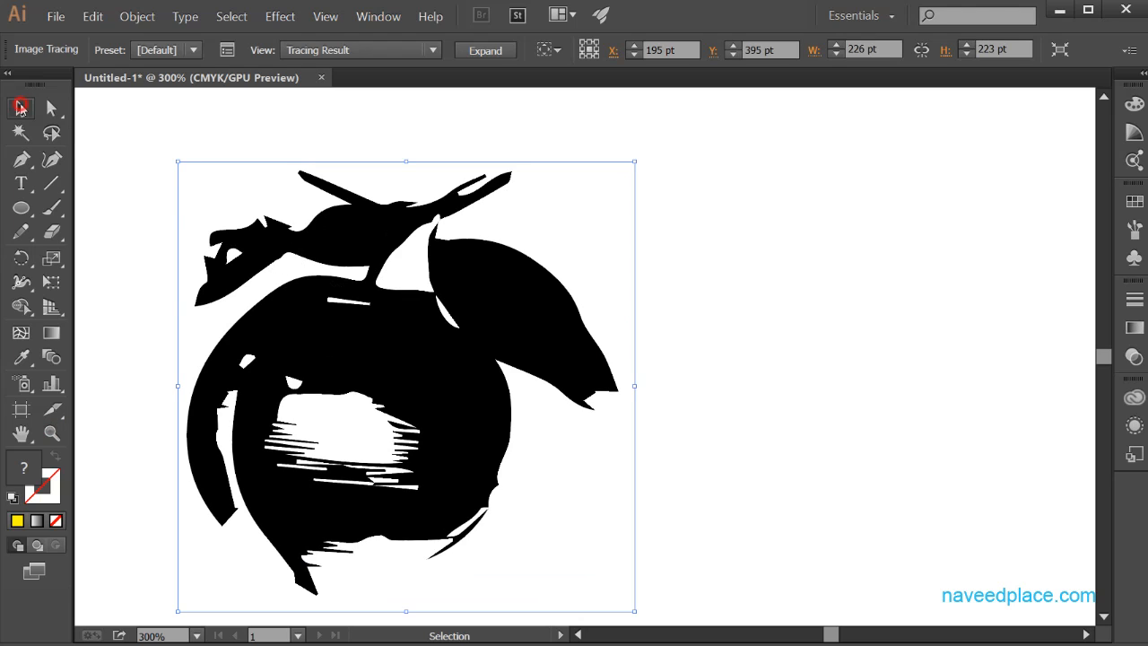
left_click(395, 386)
Apply the Low Fidelity Photo preset to the peach tracing and move it to about X 188 pt, Y 378 pt.
left_click(183, 51)
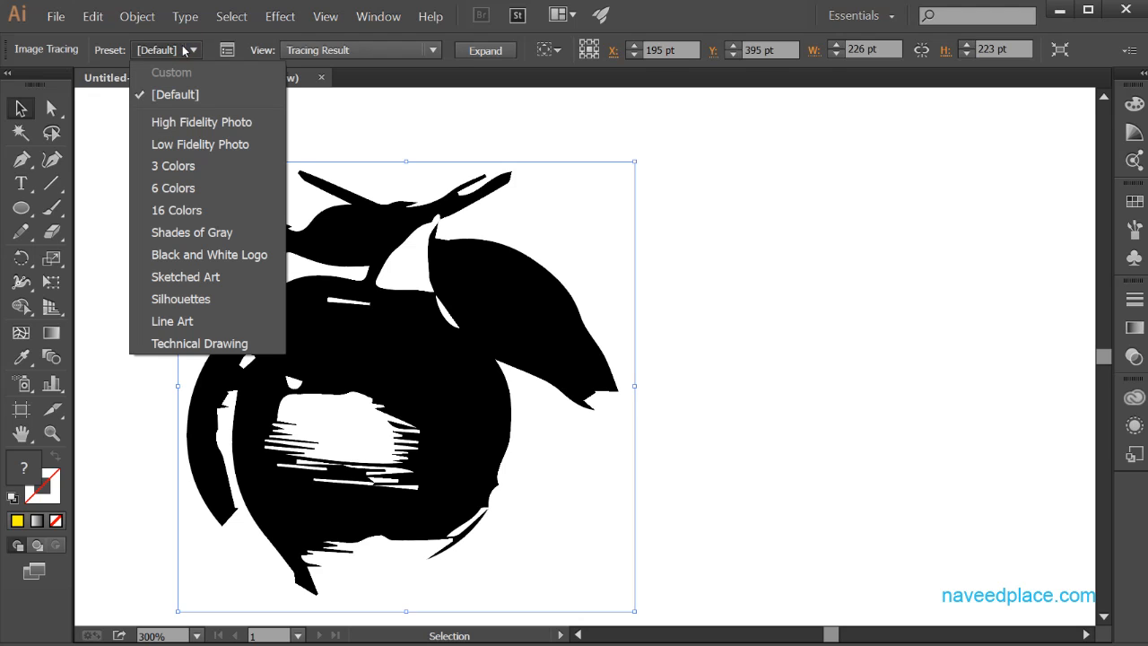
left_click(176, 145)
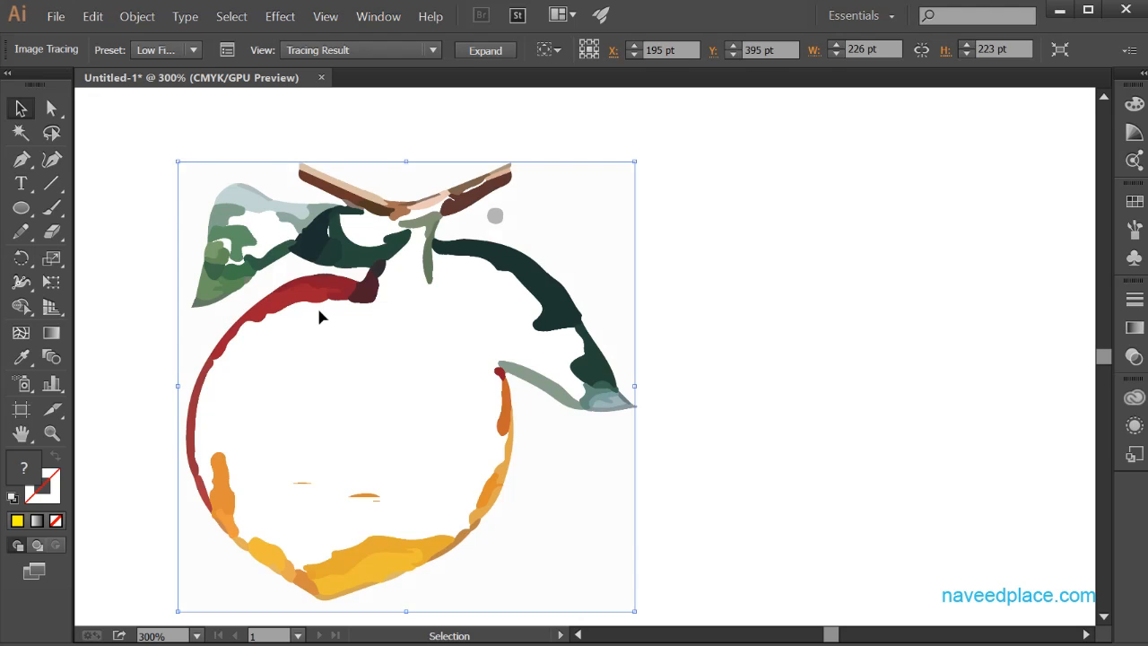
mouse_move(451, 487)
left_mouse_down()
mouse_move(449, 523)
mouse_move(421, 484)
mouse_move(436, 454)
left_mouse_up()
Try the 3 Colors, 6 Colors and 16 Colors presets on the peach tracing.
left_click(184, 50)
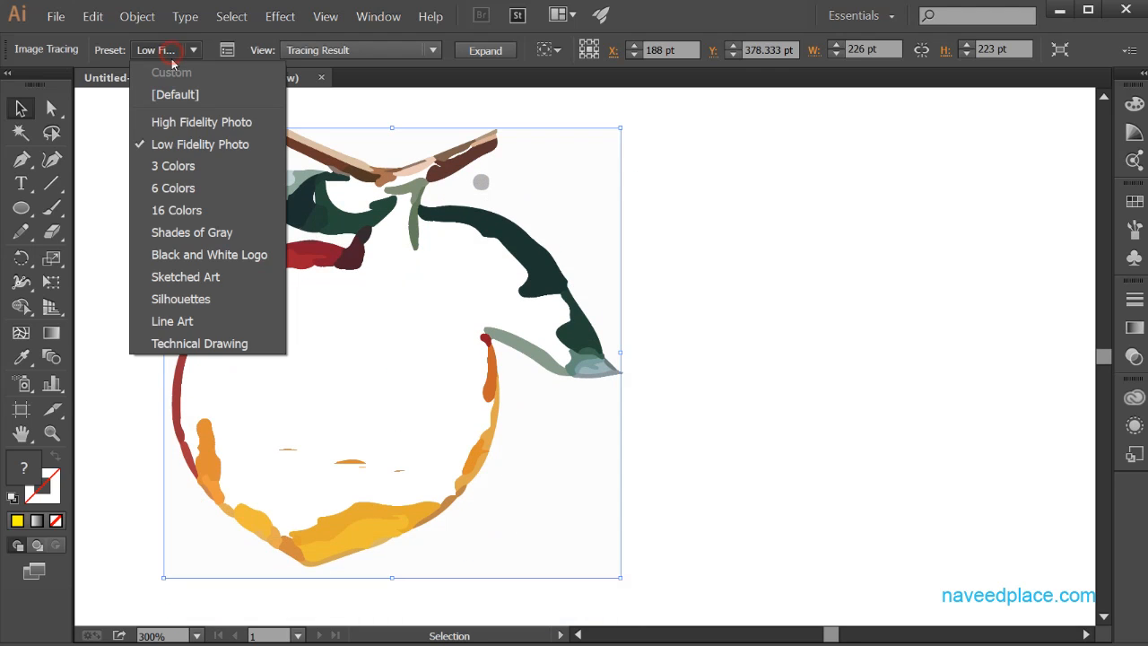
left_click(187, 168)
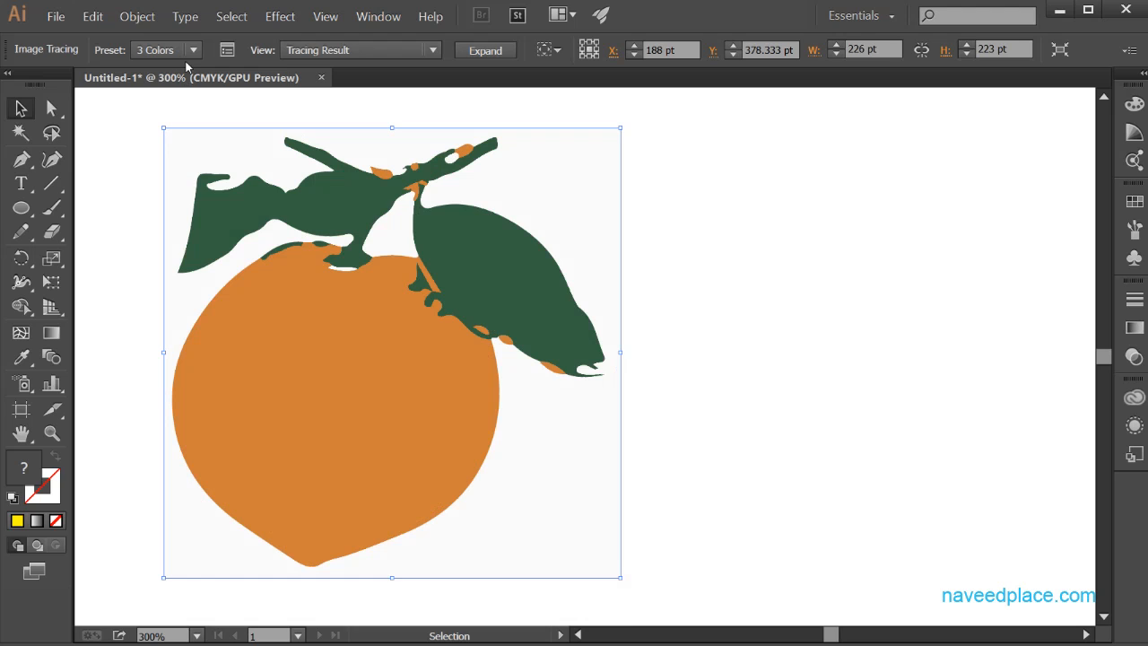
left_click(184, 50)
left_click(191, 192)
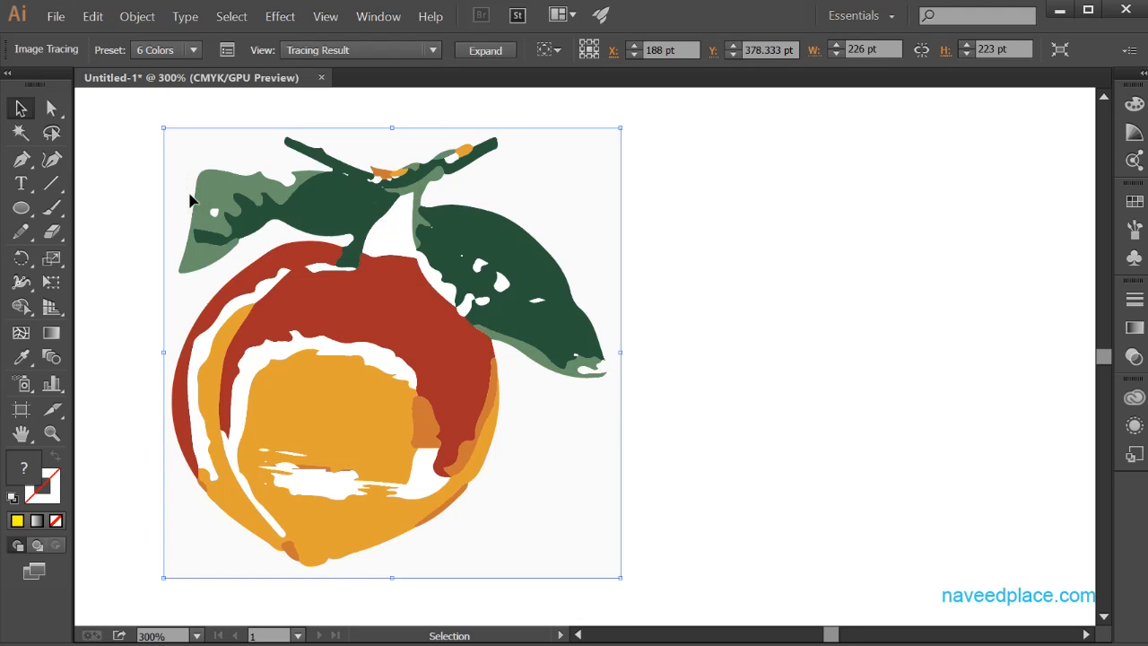
left_click(171, 51)
left_click(190, 210)
Try the High Fidelity Photo and Black and White Logo presets on the peach tracing.
left_click(176, 52)
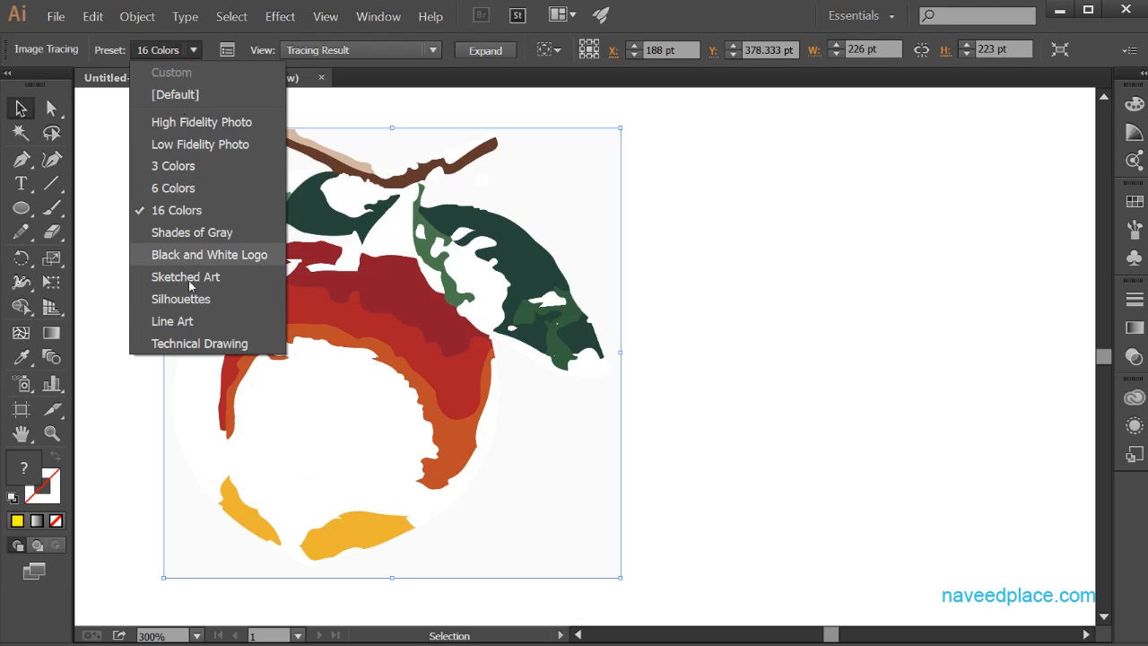
left_click(170, 122)
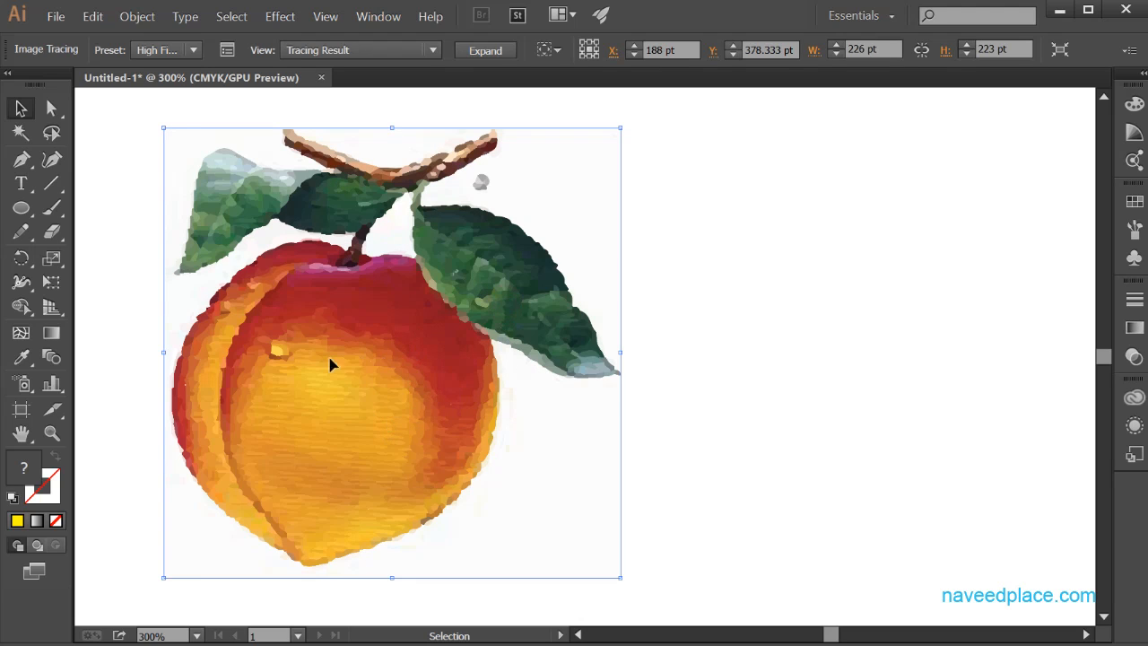
left_click(173, 51)
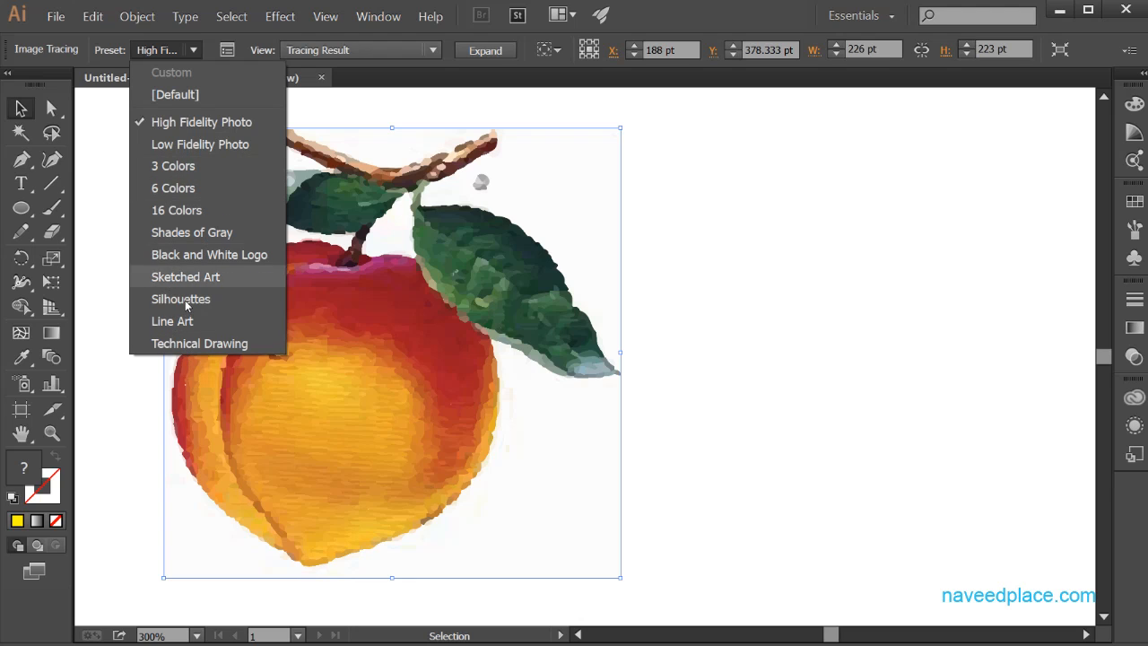
left_click(227, 260)
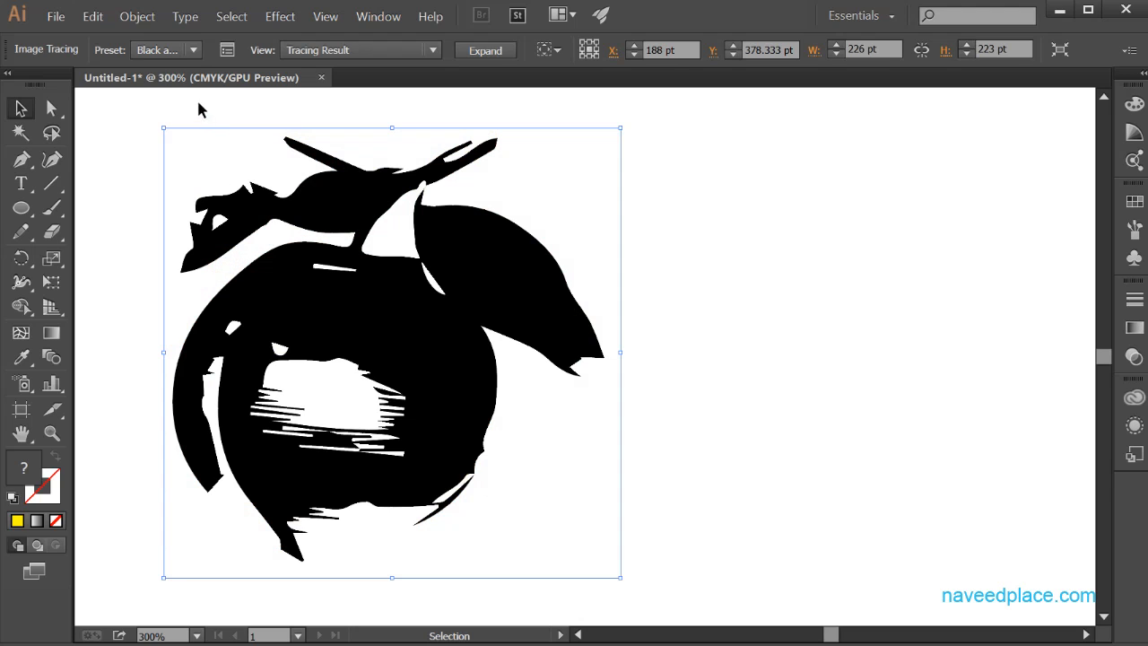
Set the peach tracing's preset to High Fidelity Photo.
left_click(166, 49)
left_click(183, 120)
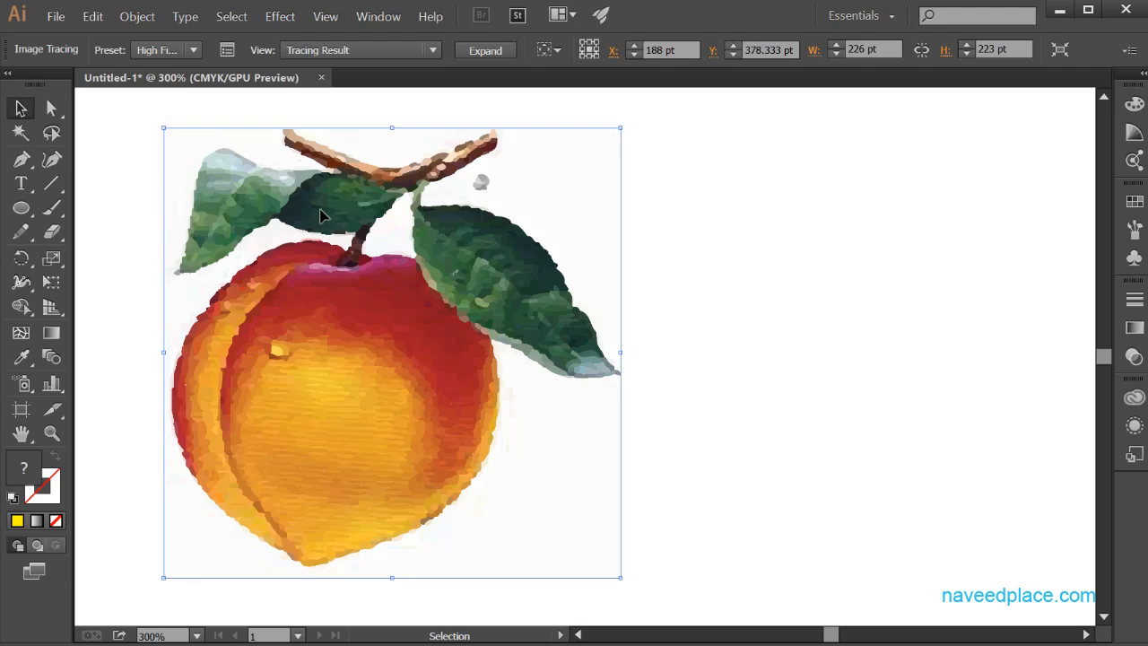
left_click(186, 56)
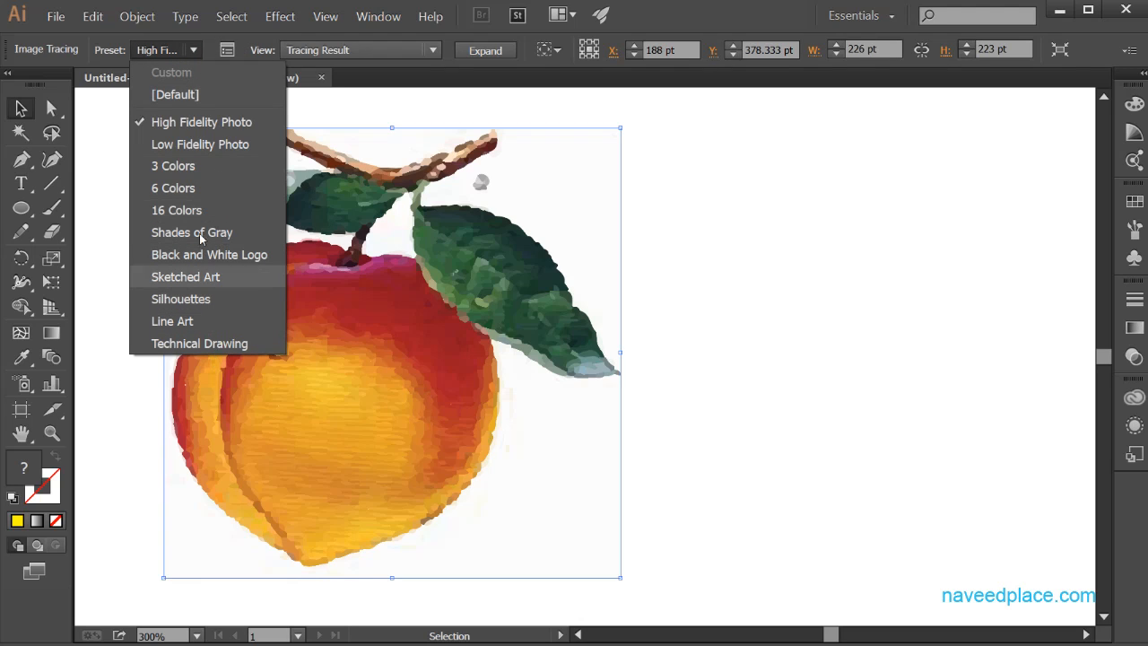
left_click(869, 380)
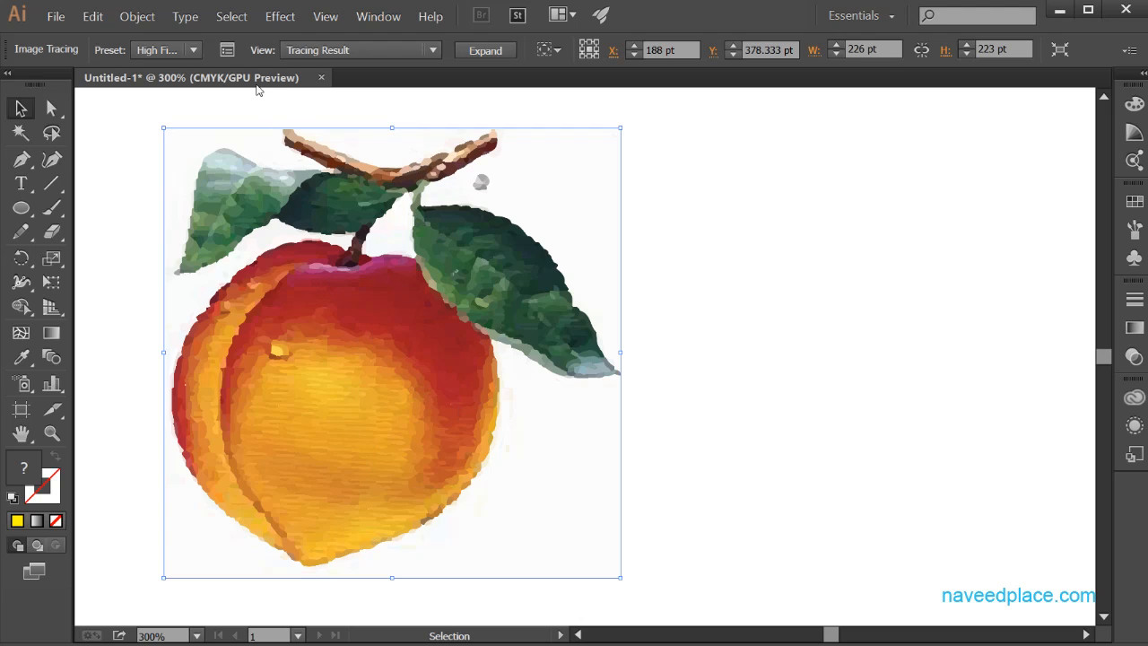
Display the peach tracing in the Tracing Result with Outlines, Outlines, and Outlines with Source Image view modes.
left_click(313, 51)
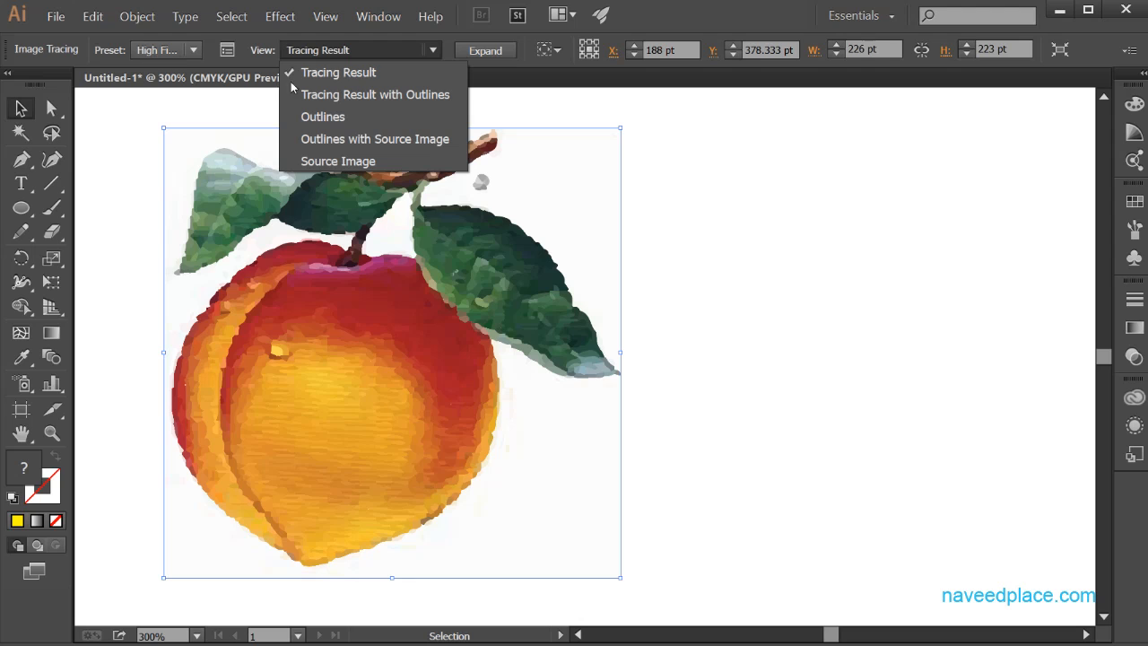
left_click(378, 95)
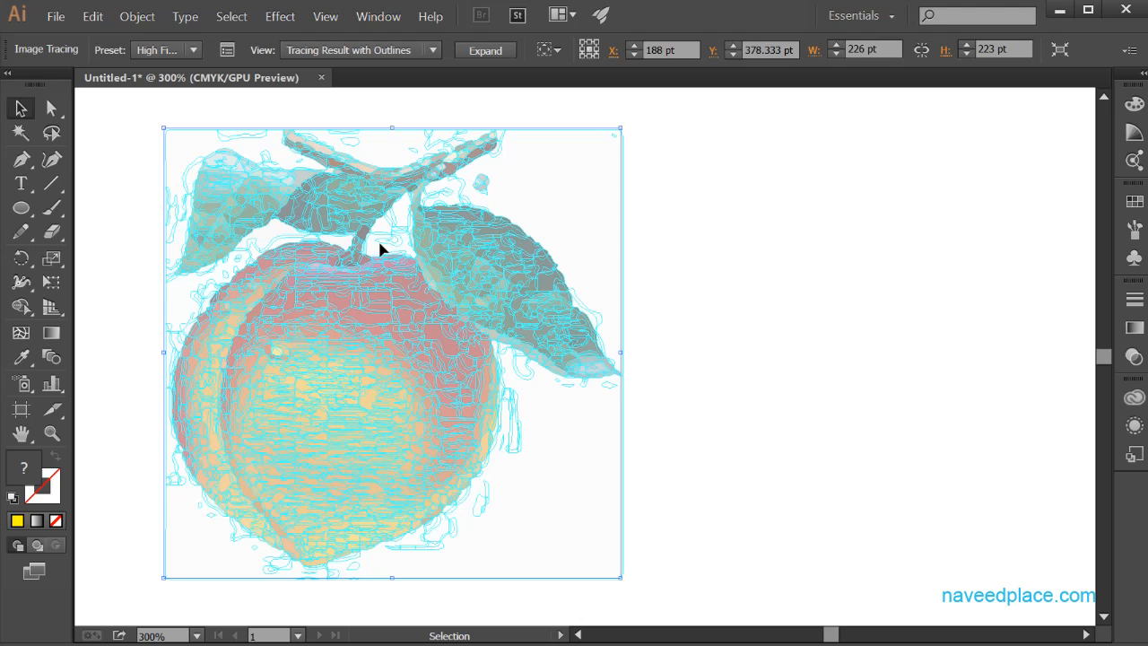
left_click(329, 51)
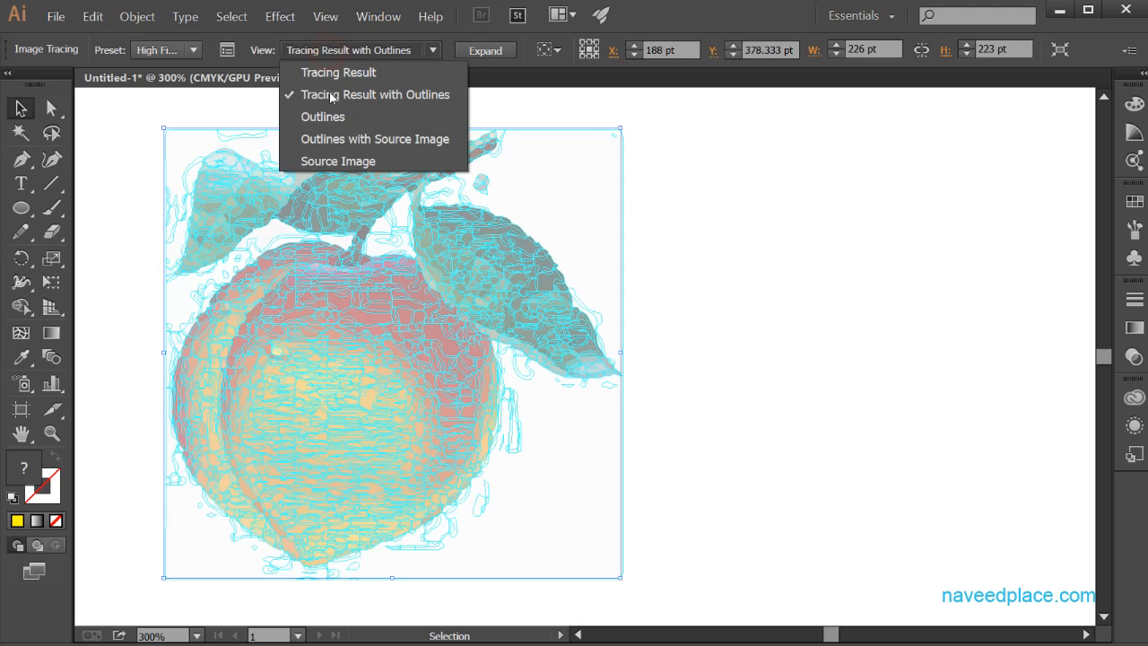
left_click(330, 120)
left_click(338, 51)
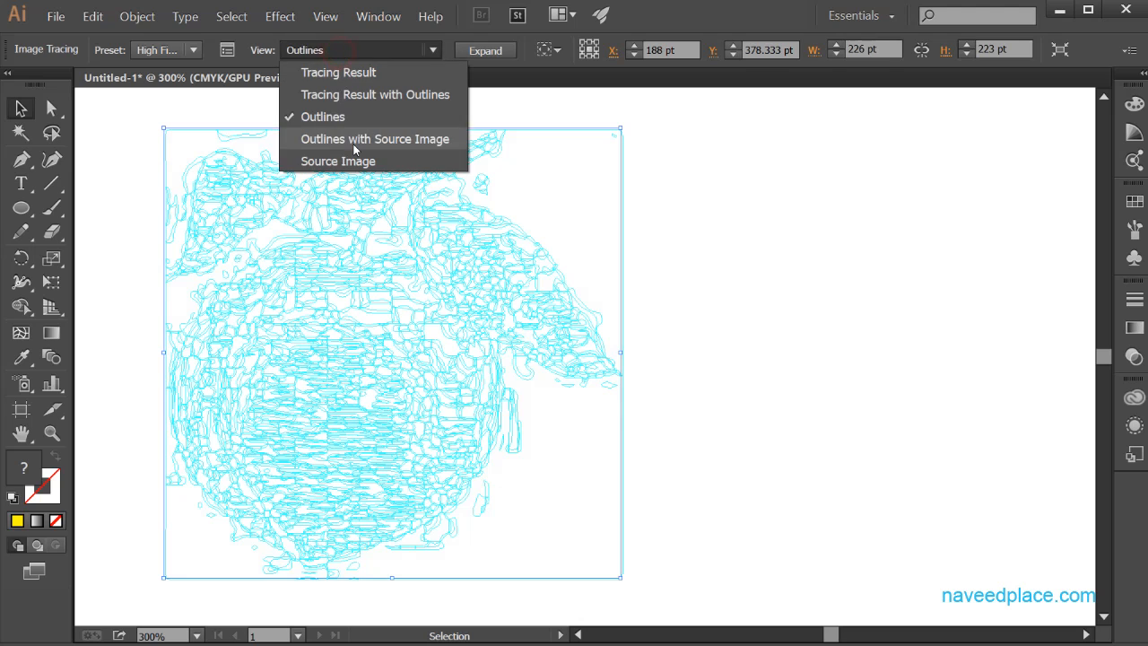
left_click(354, 141)
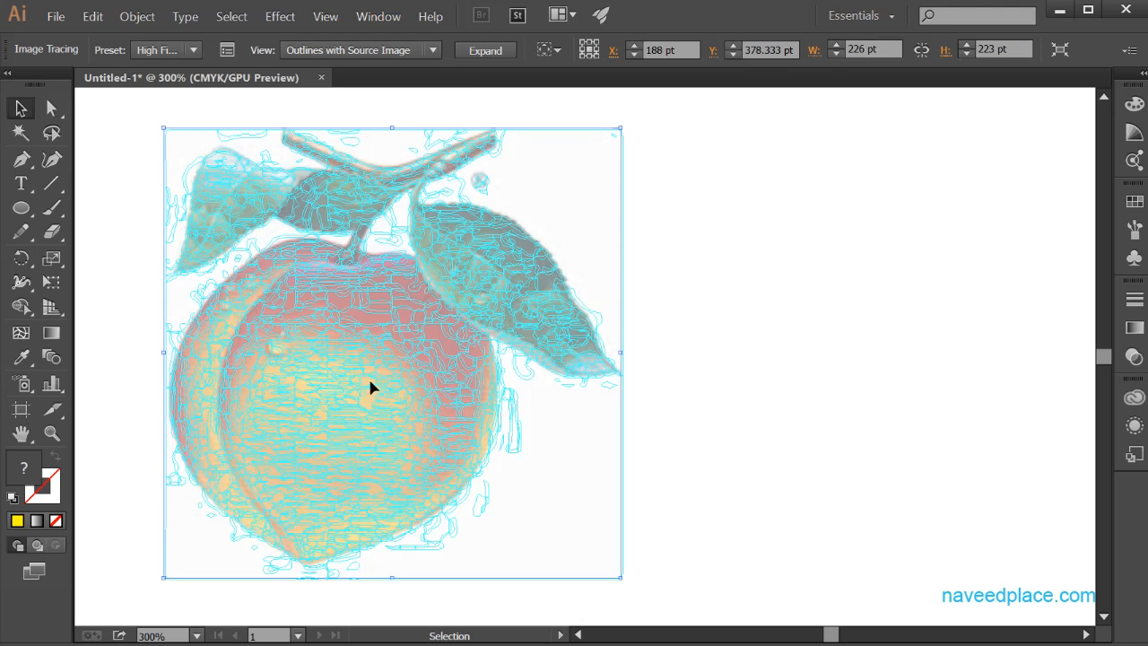
Display the peach's Source Image and set the tracing view back to Tracing Result.
left_click(354, 51)
left_click(361, 162)
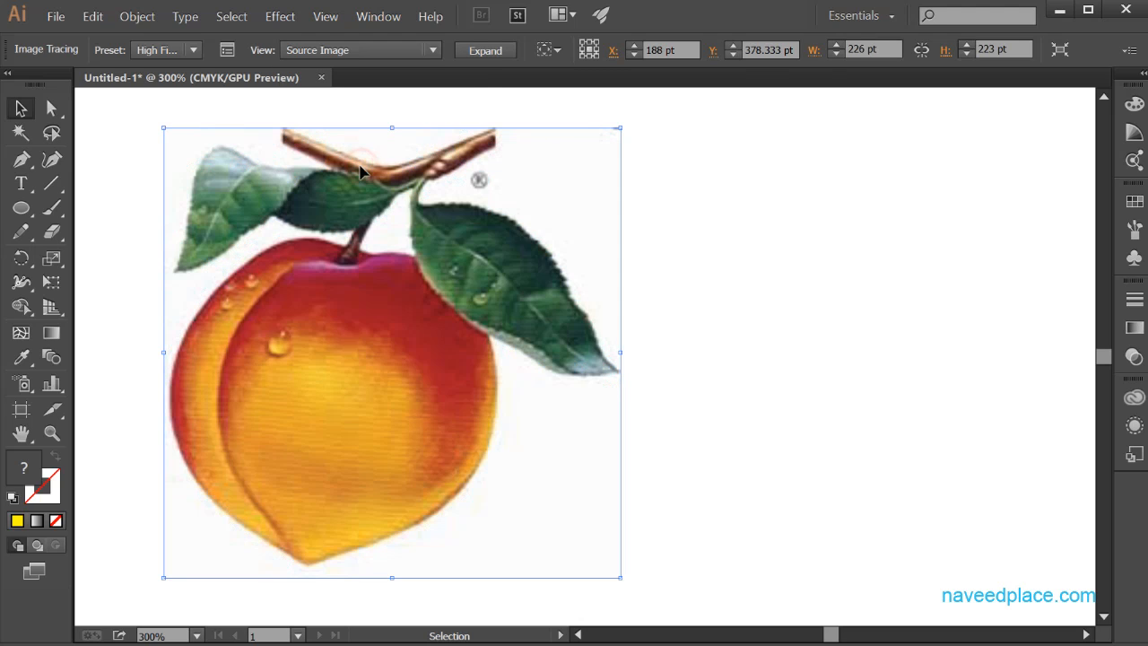
left_click(324, 54)
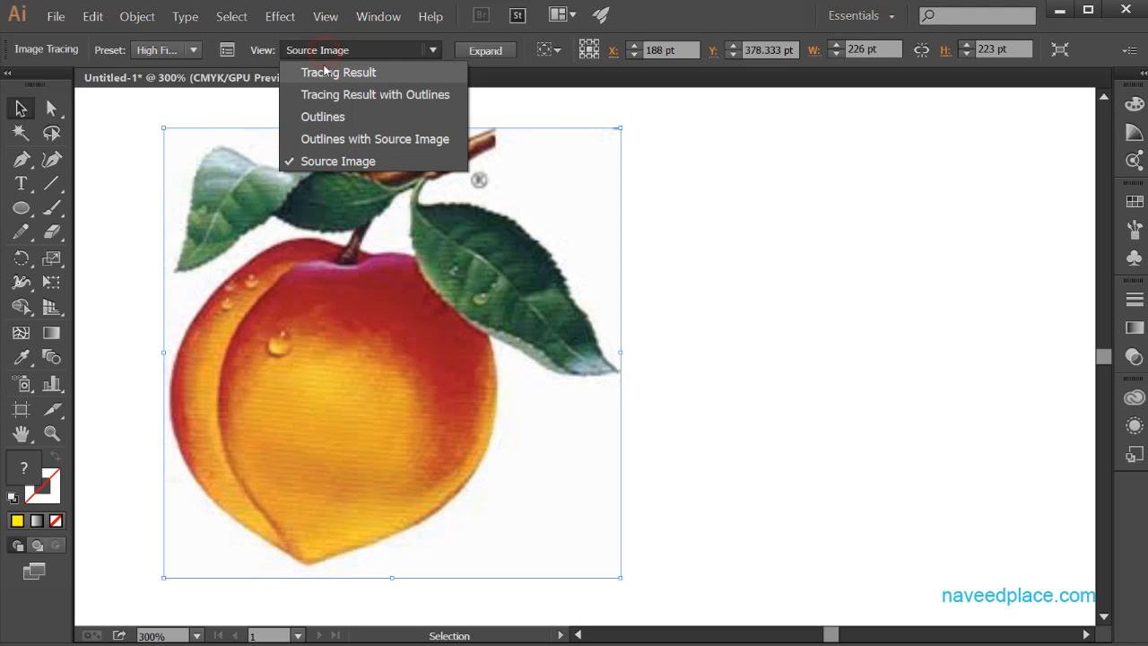
left_click(321, 72)
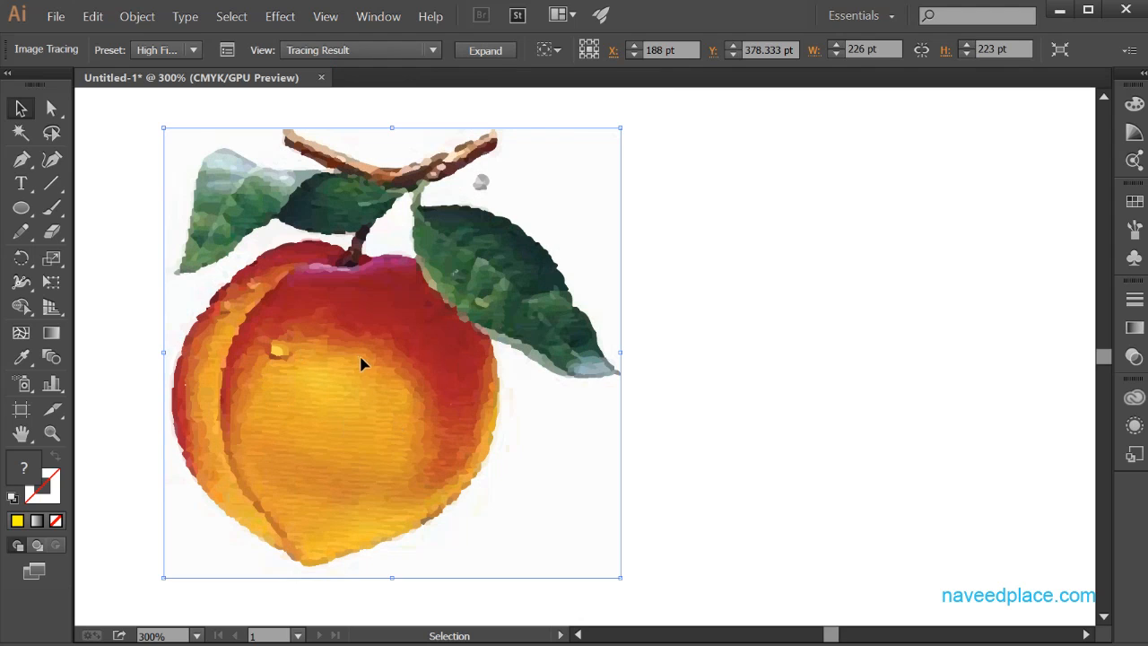
Move the peach tracing to about X 170 pt, Y 376 pt and expand it into editable paths.
mouse_move(416, 361)
left_mouse_down()
mouse_move(451, 366)
mouse_move(362, 366)
left_mouse_up()
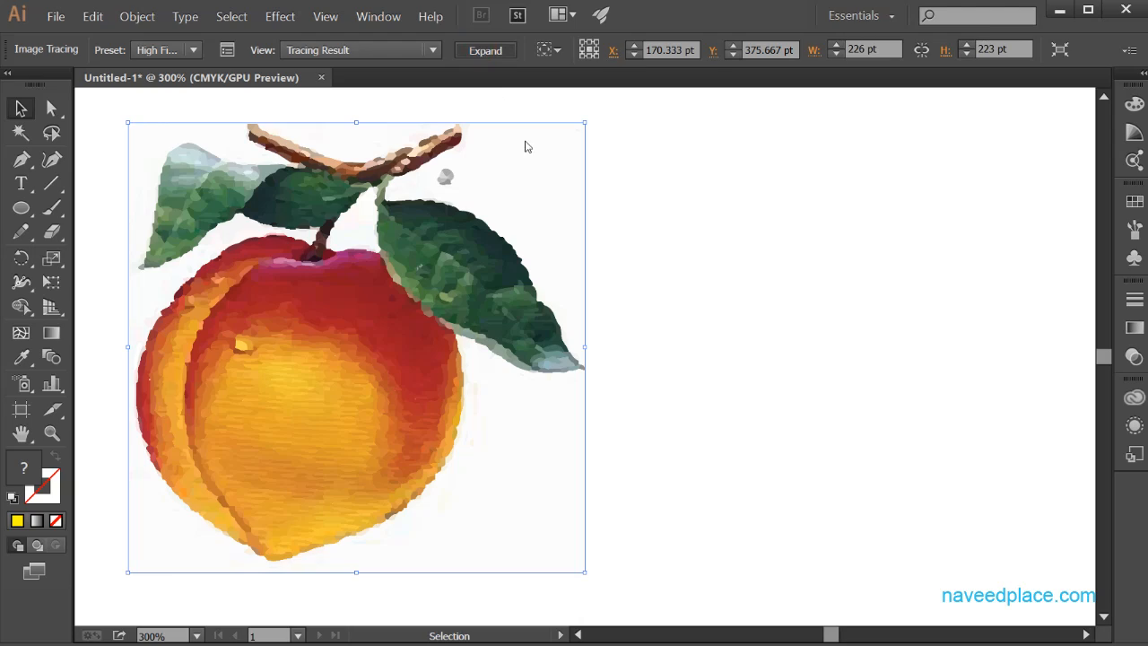
left_click(792, 313)
left_click(353, 356)
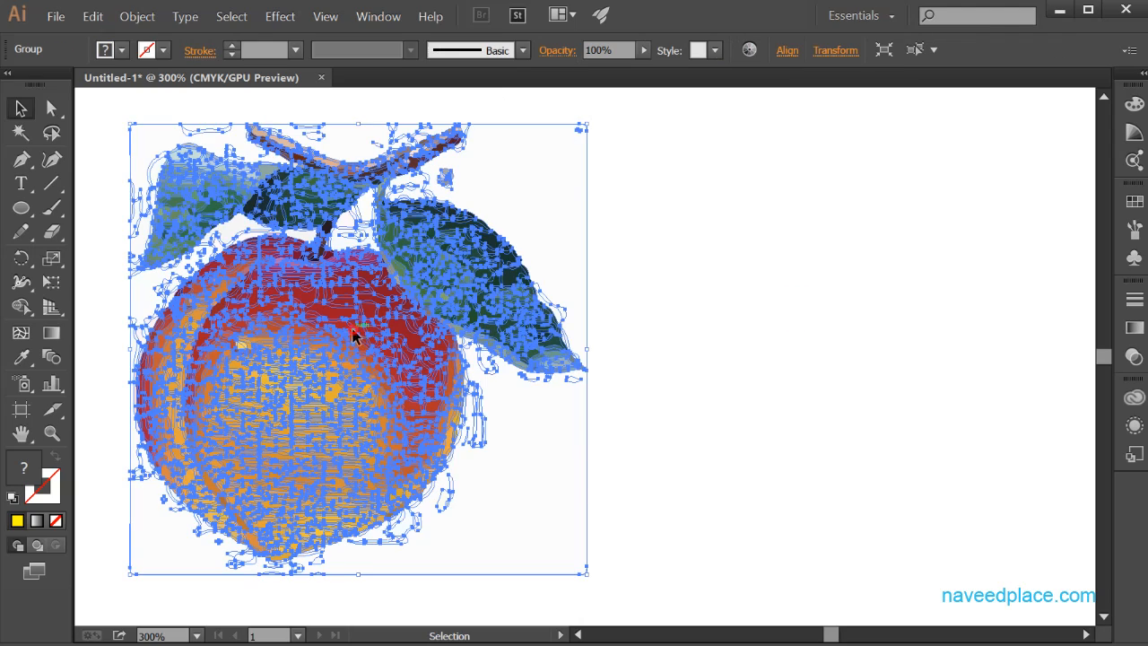
Reposition the expanded peach group around the artboard, using the Selection tool and the Direct Selection tool.
left_click_drag(336, 335, 743, 321)
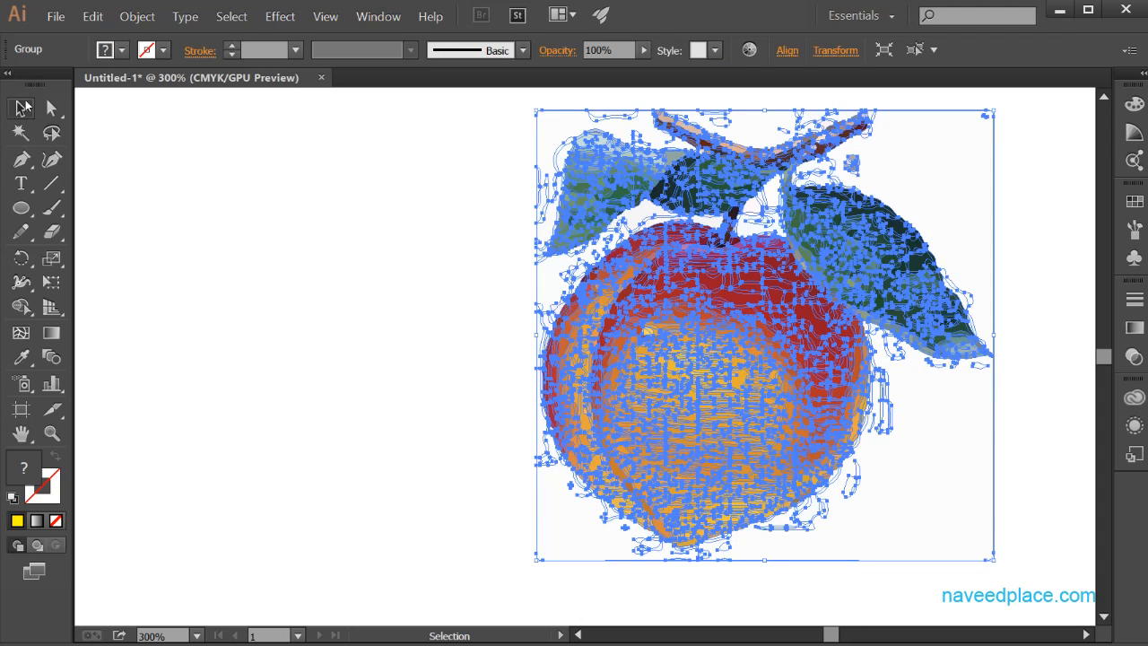
left_click(55, 109)
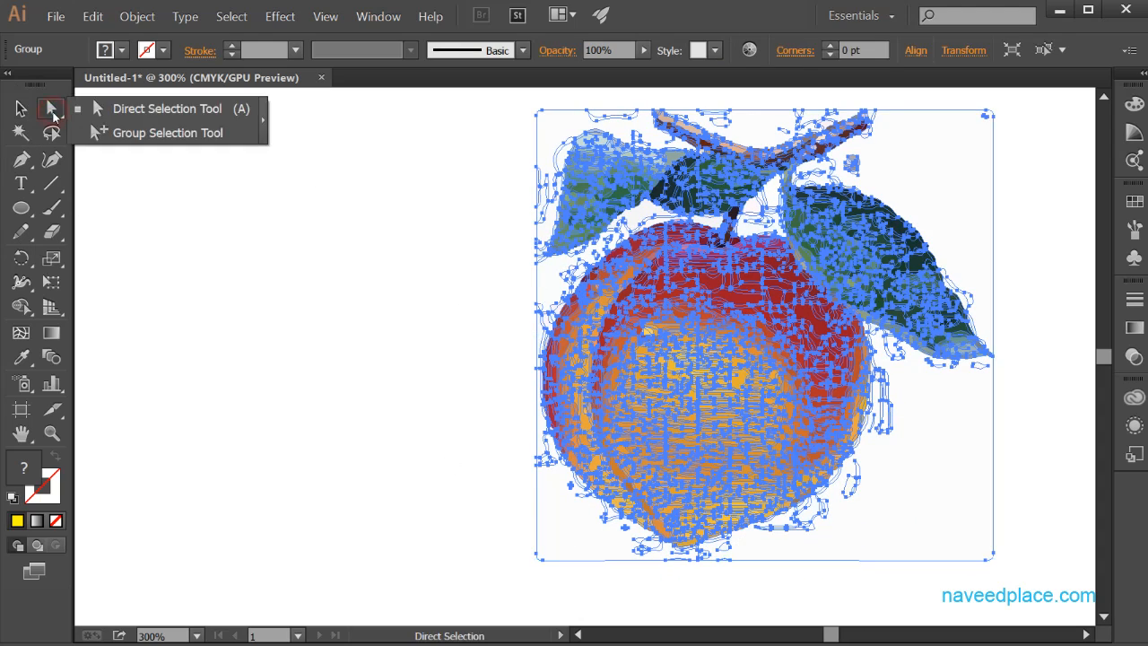
left_click_drag(22, 162, 112, 170)
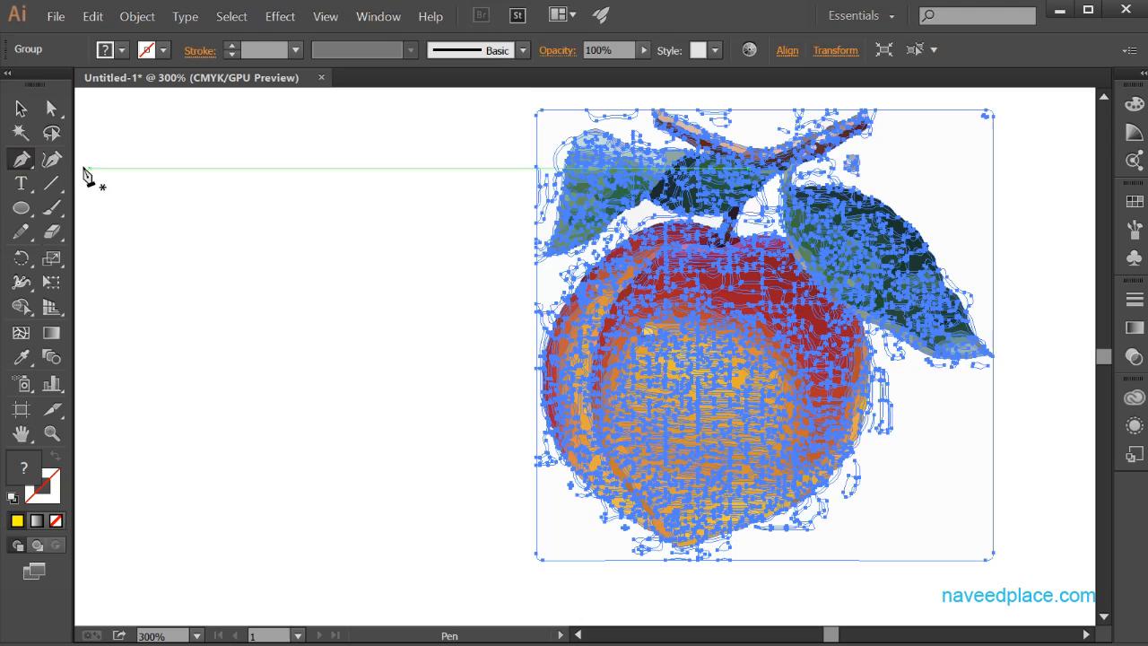
left_click(51, 108)
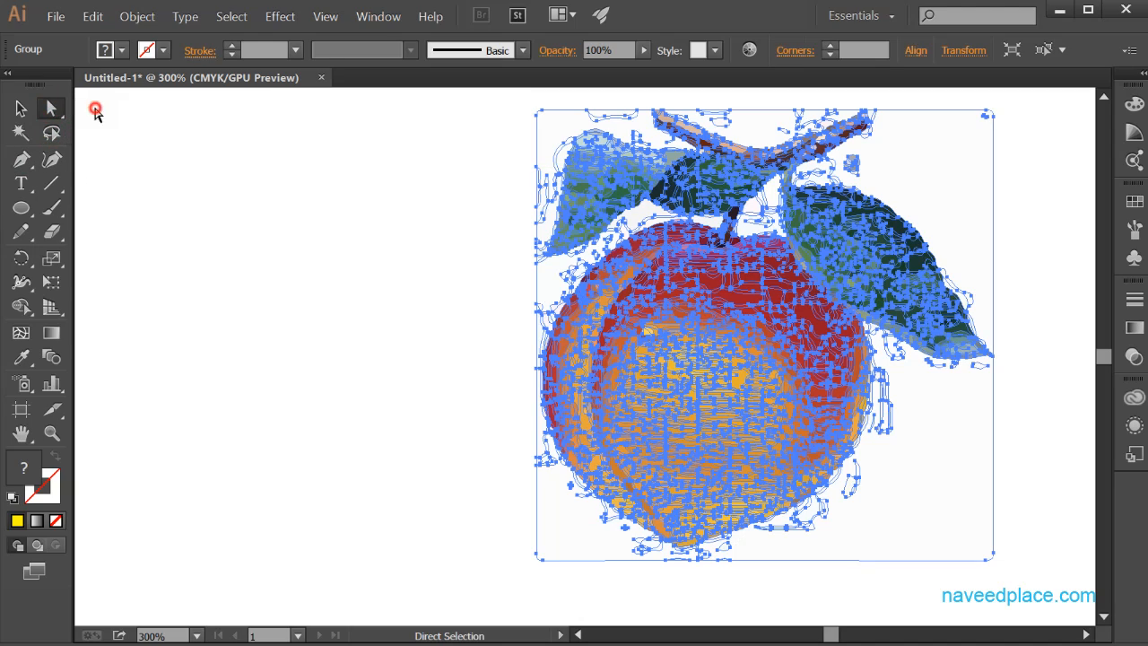
left_click_drag(601, 427, 441, 380)
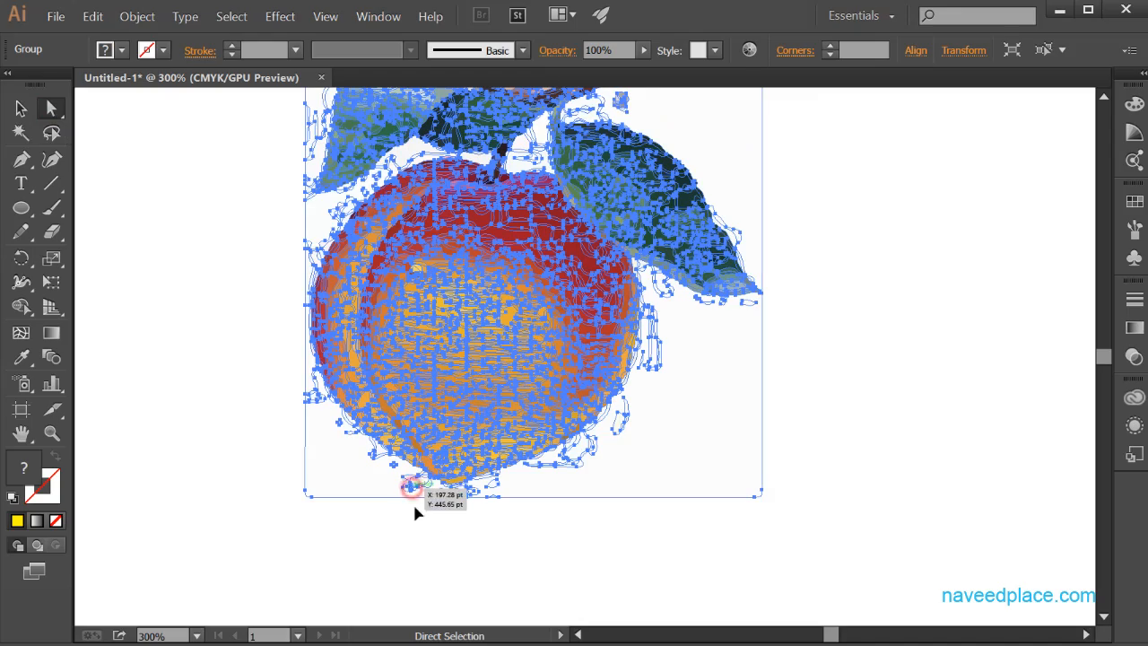
left_click_drag(411, 487, 423, 527)
left_click_drag(525, 335, 644, 331)
left_click_drag(516, 293, 382, 272)
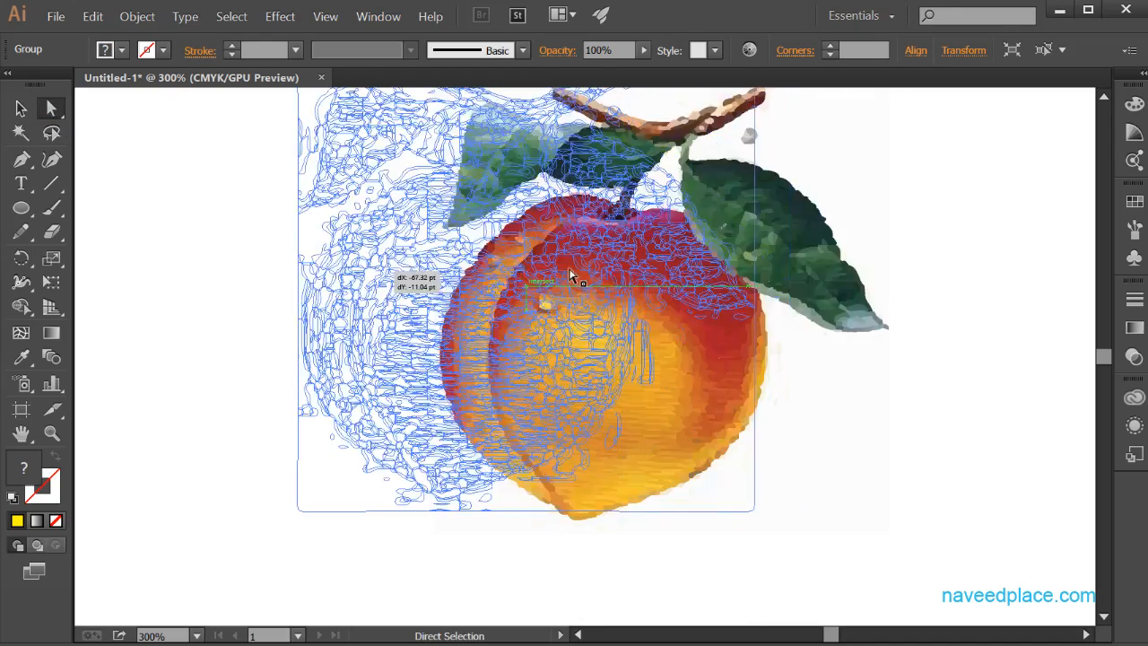
mouse_move(606, 289)
left_mouse_down()
mouse_move(746, 365)
mouse_move(421, 292)
mouse_move(308, 313)
mouse_move(313, 230)
mouse_move(295, 276)
mouse_move(610, 339)
left_mouse_up()
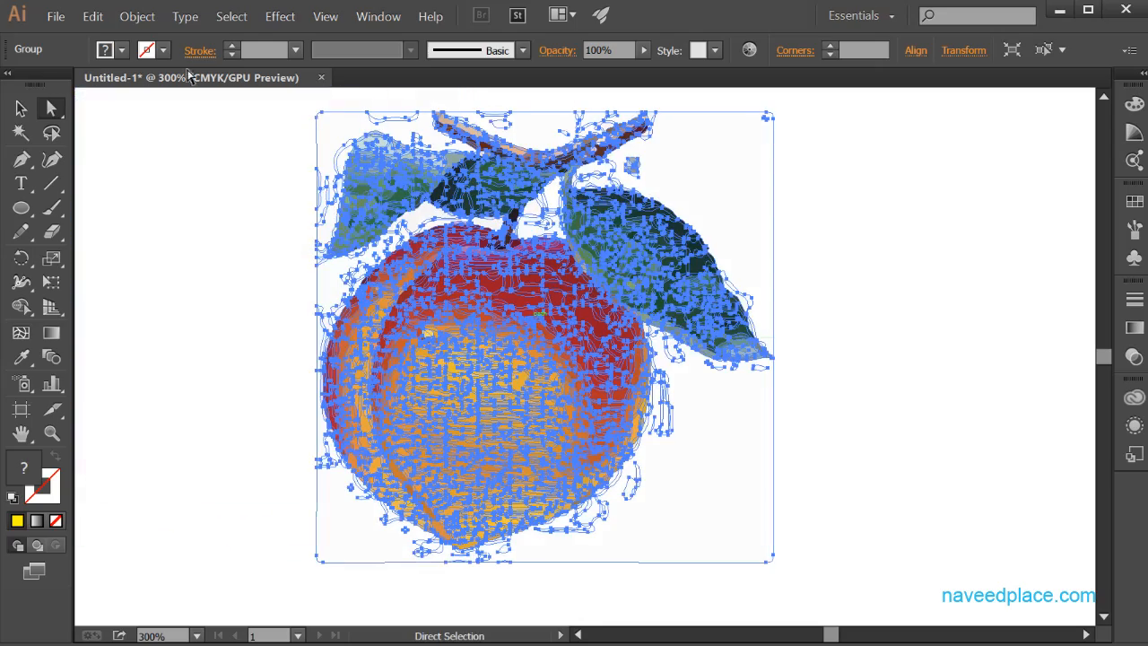
Run the Expand command on the selected peach group and deselect the artwork.
left_click(93, 17)
mouse_move(139, 17)
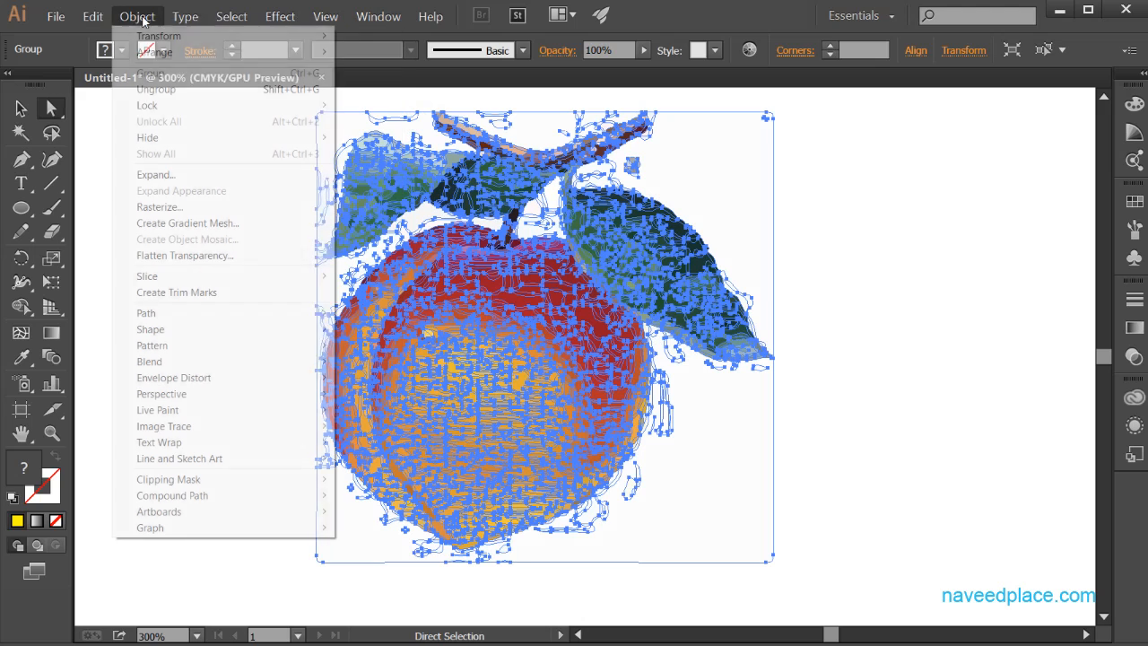
left_click(169, 174)
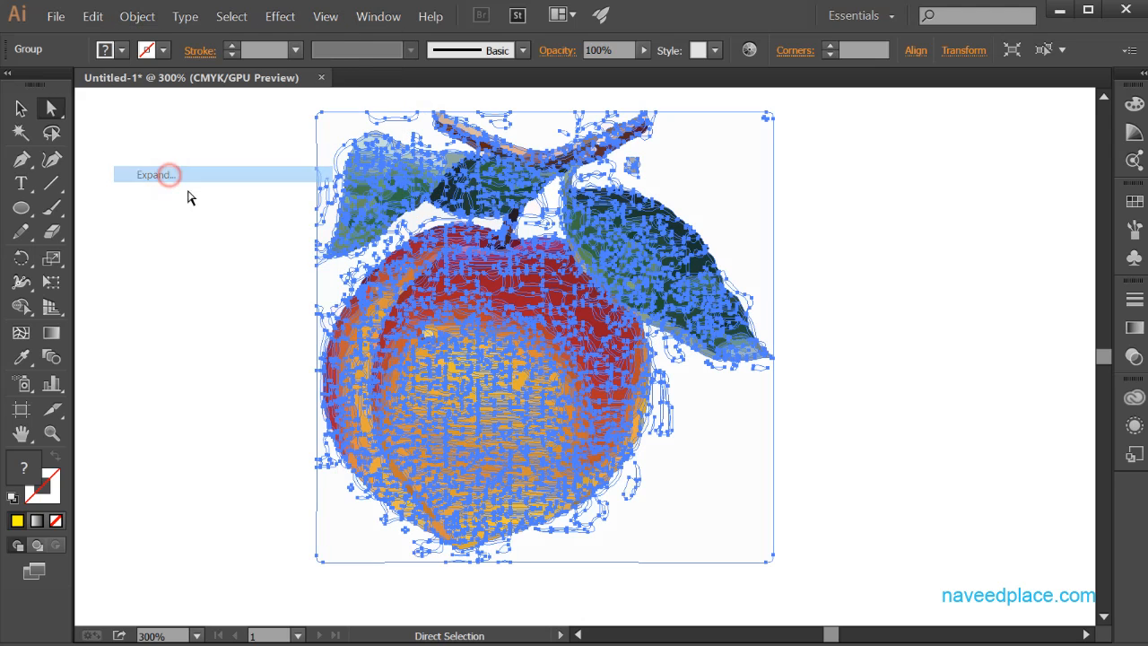
left_click(882, 398)
Try moving single anchor points inside the peach, undo these edits and reposition the whole expanded group.
left_click_drag(524, 345, 596, 315)
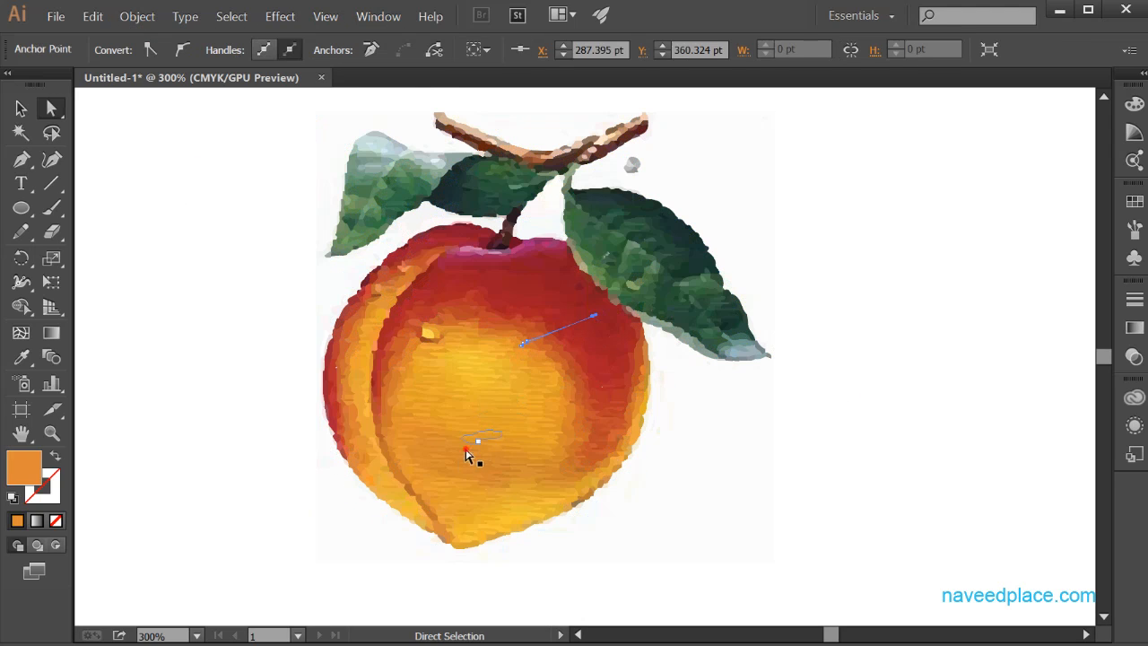
left_click_drag(466, 450, 499, 451)
key("ctrl+z")
key("ctrl+z")
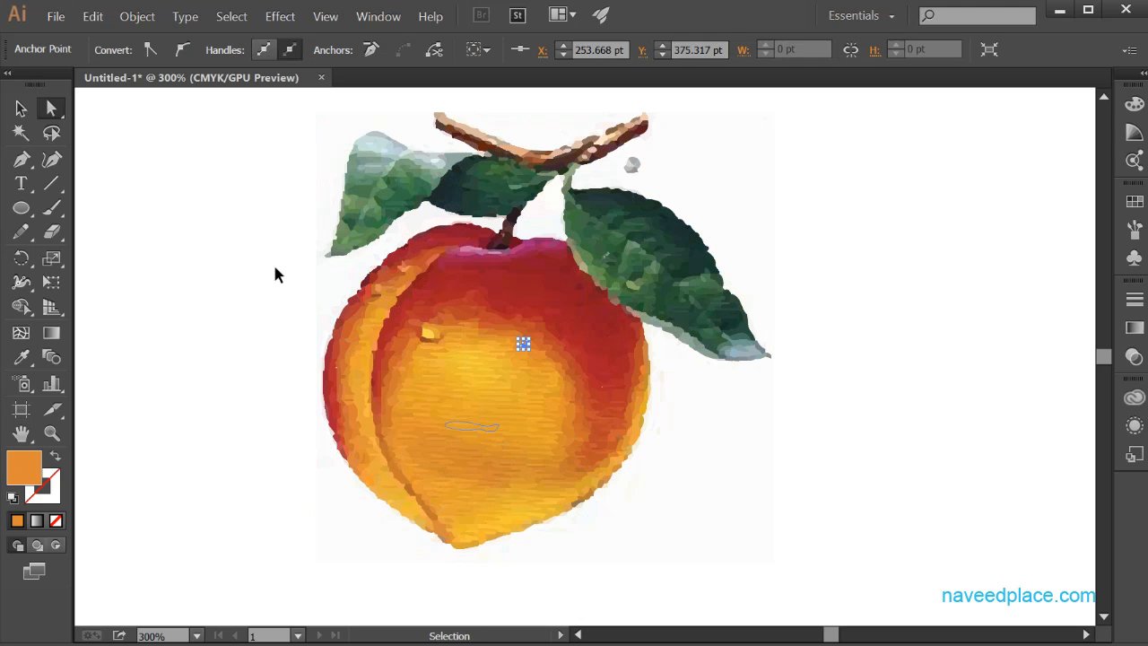
key("ctrl+z")
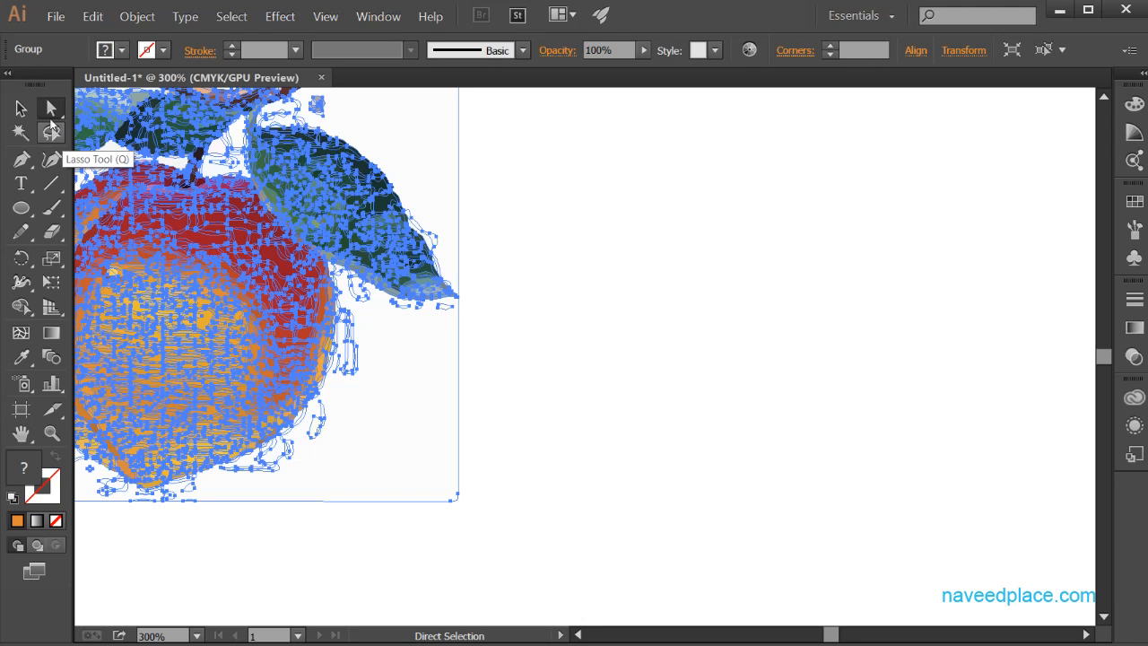
left_click_drag(193, 216, 440, 280)
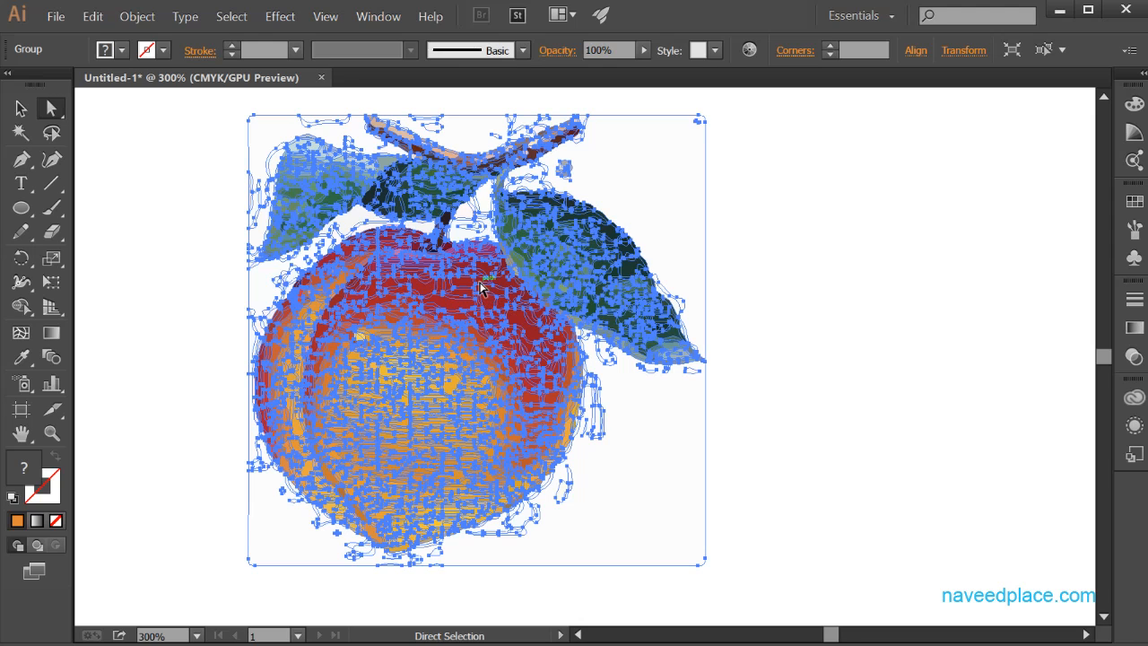
Show the Actions and Links panels beside the peach, look through the Default Actions, and collapse both panels to icons.
left_click(377, 18)
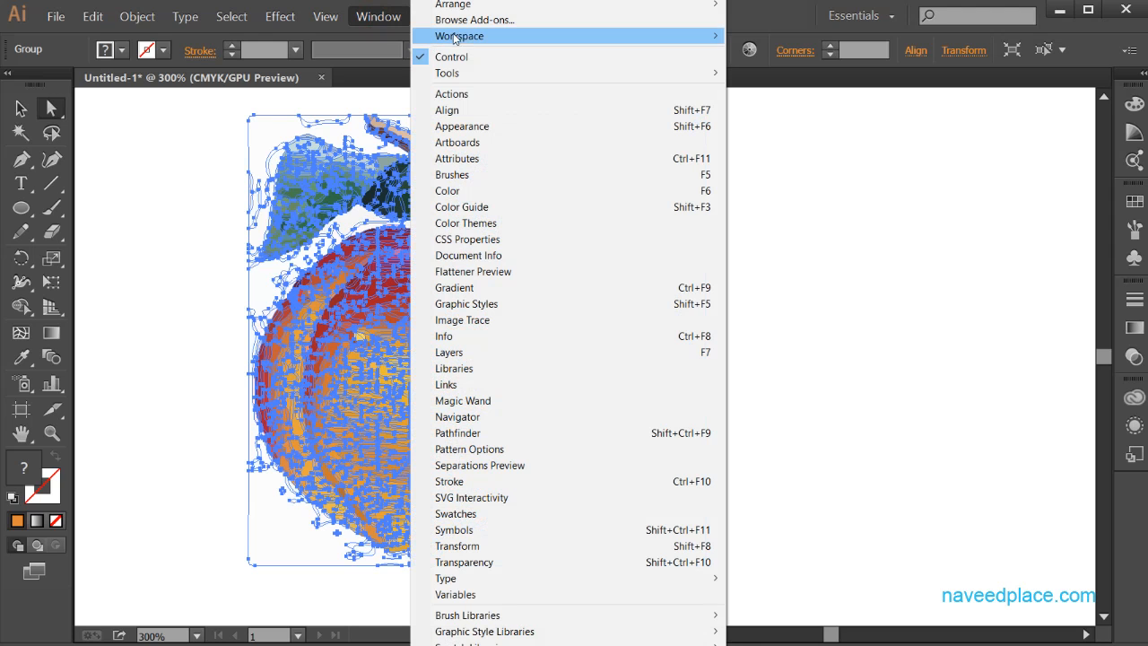
left_click(480, 94)
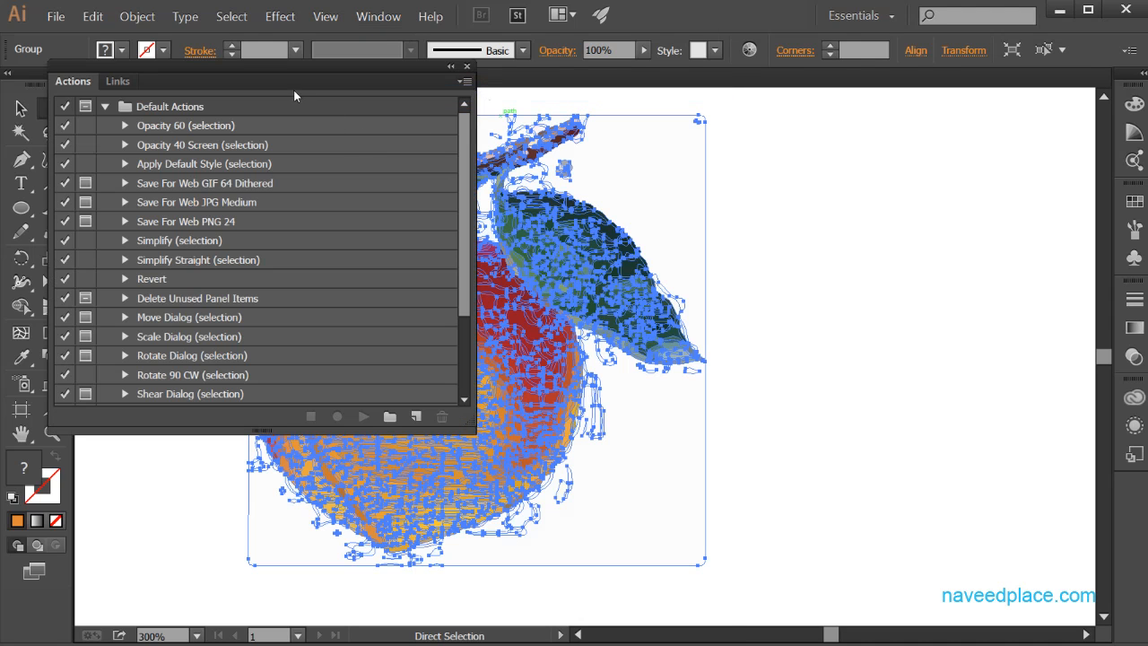
left_click_drag(293, 89, 944, 109)
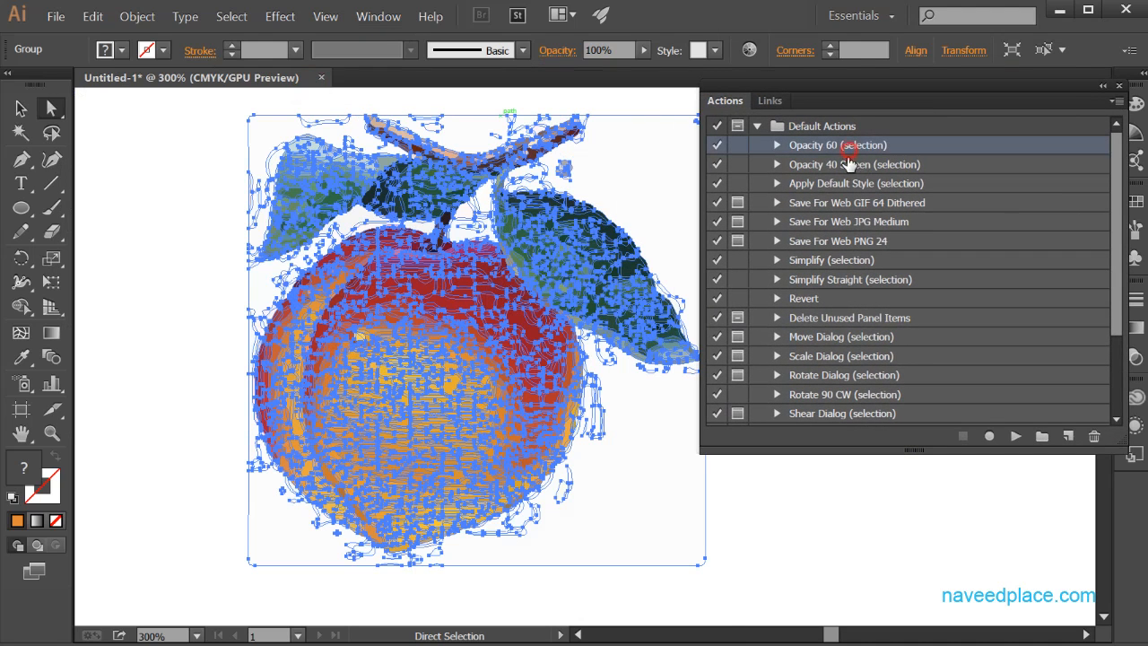
left_click(812, 222)
left_click(770, 101)
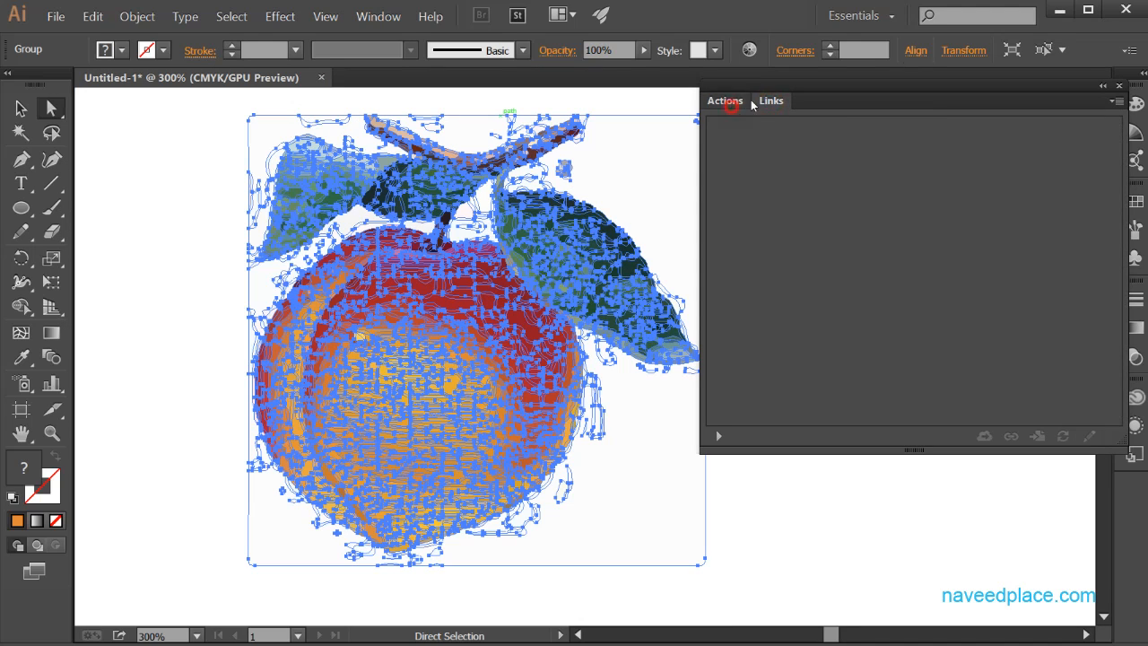
left_click(725, 101)
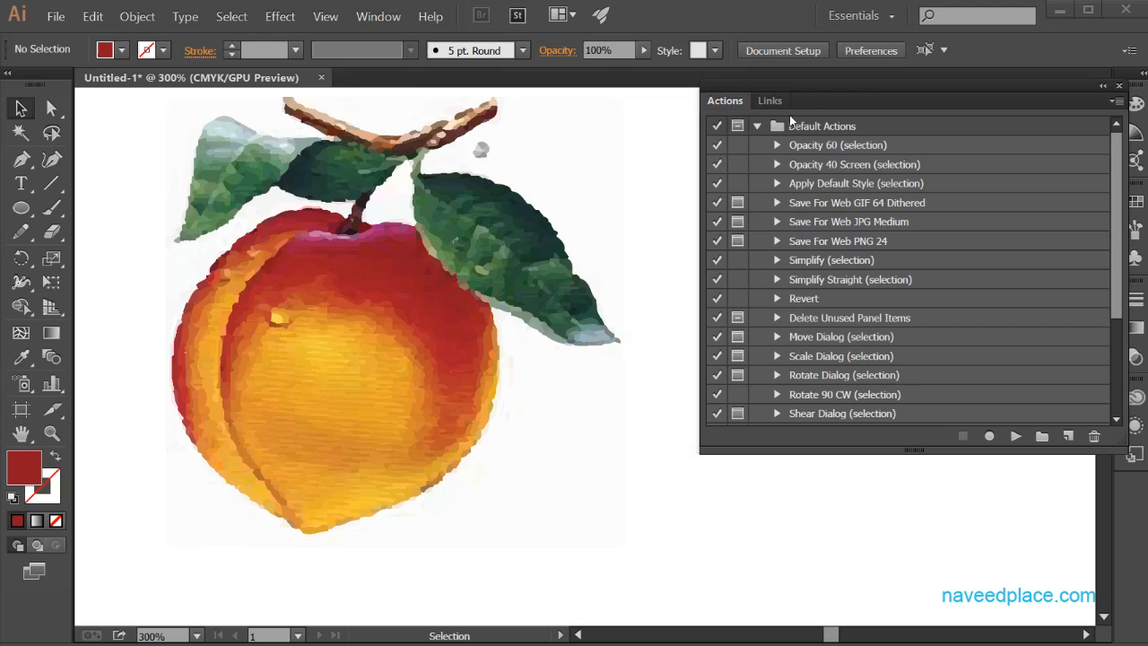
scroll(828, 303, "down", 3)
left_click(1103, 85)
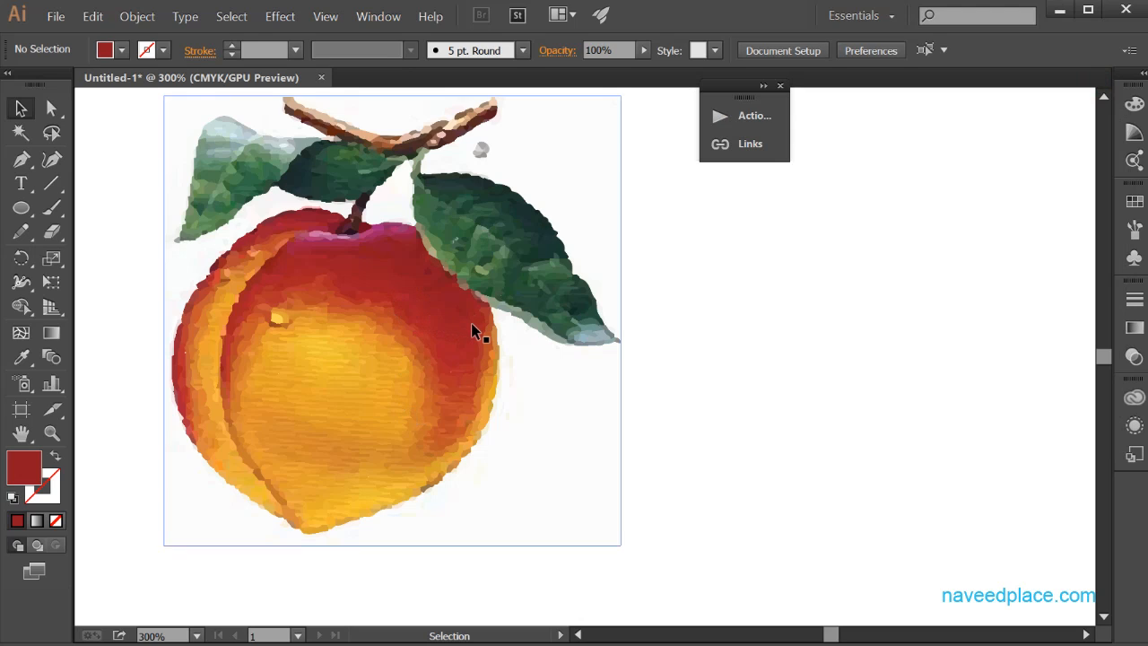
Undo the expansion, moves and preset changes back to the initial Low Fidelity Photo tracing of the peach.
key("ctrl")
key("ctrl+alt")
key("ctrl+z")
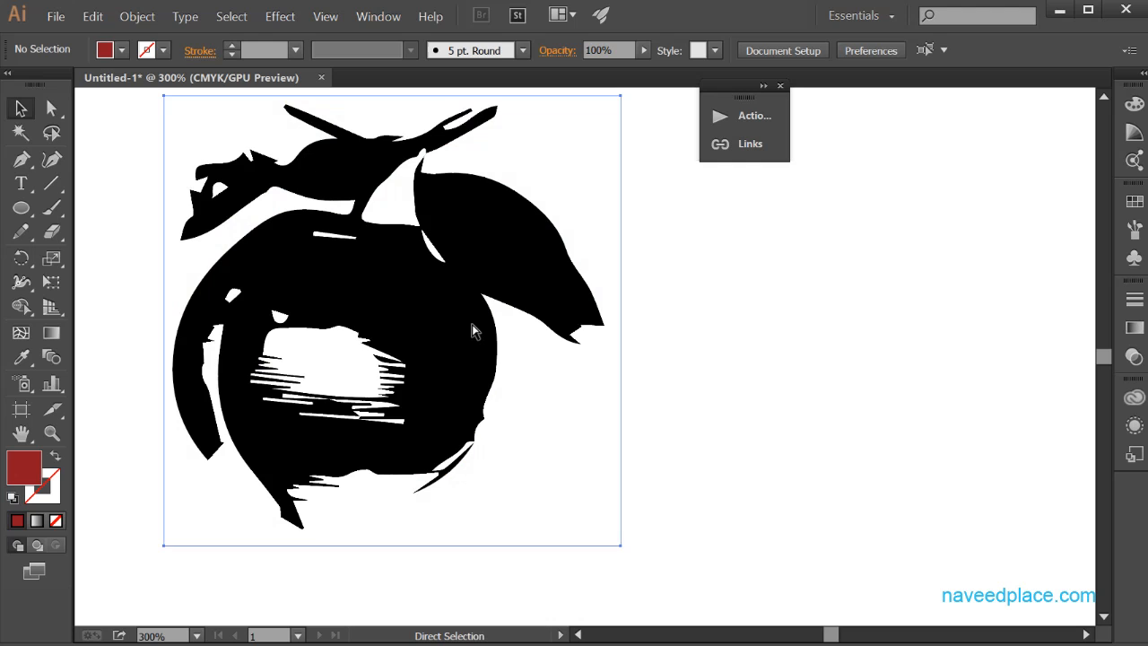
key("ctrl+z")
key("ctrl+z")
key("ctrl+z")
key("ctrl+z")
left_click(461, 327)
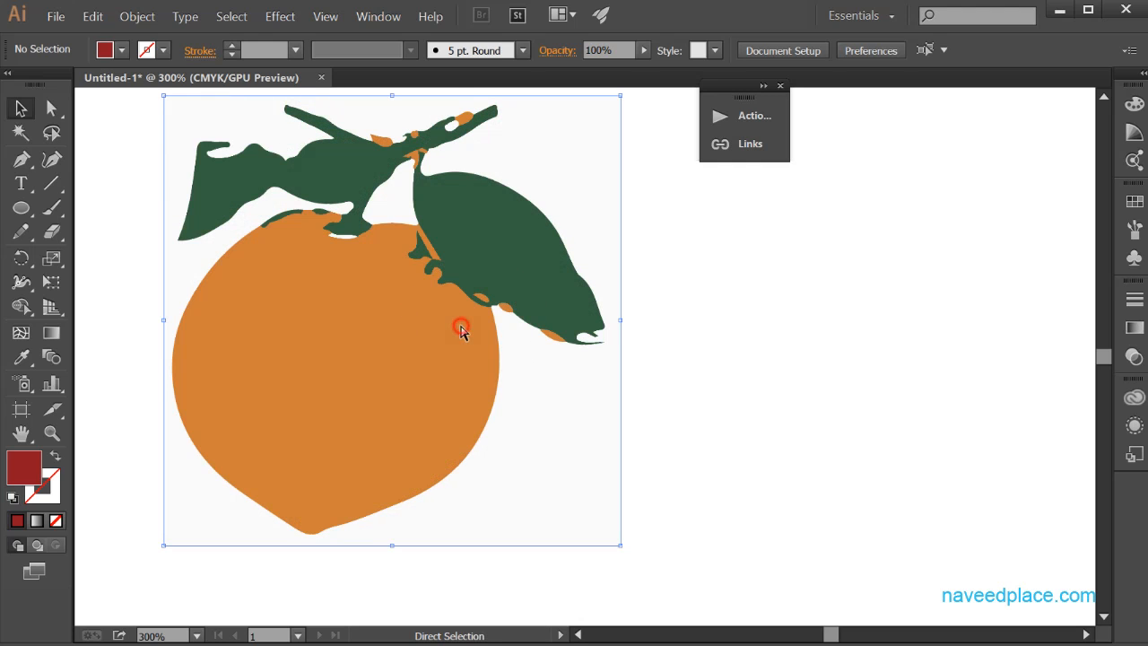
key("ctrl+z")
key("ctrl+z")
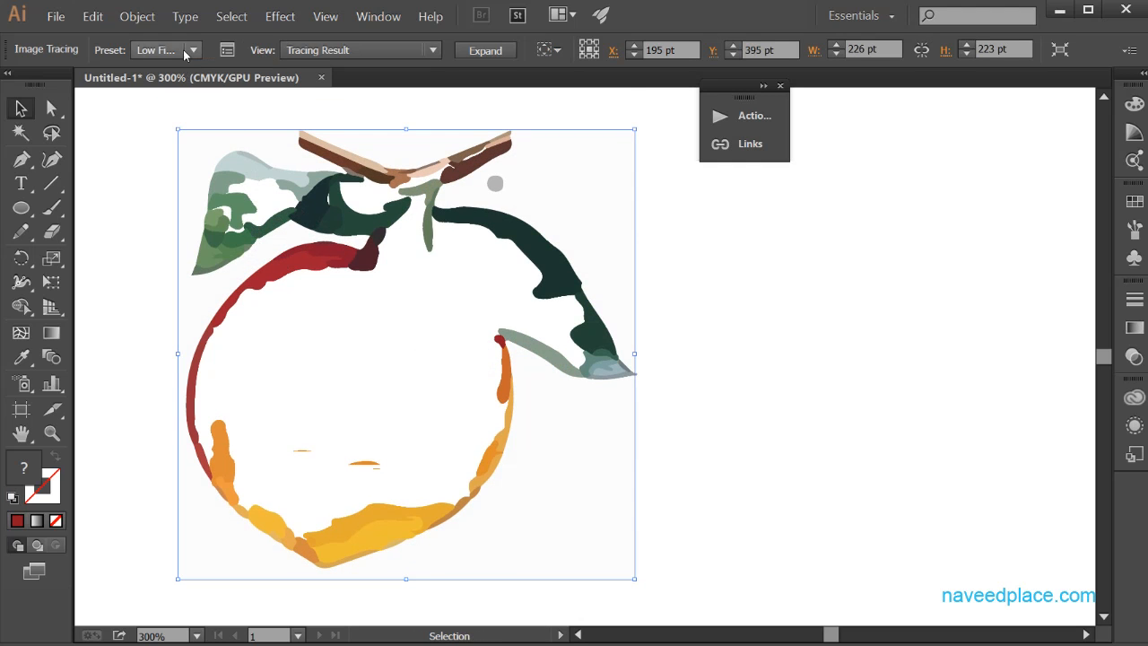
Expand the Low Fidelity Photo tracing of the peach into editable paths and switch to the Direct Selection tool.
left_click(183, 50)
left_click(752, 375)
left_click(485, 52)
key("a")
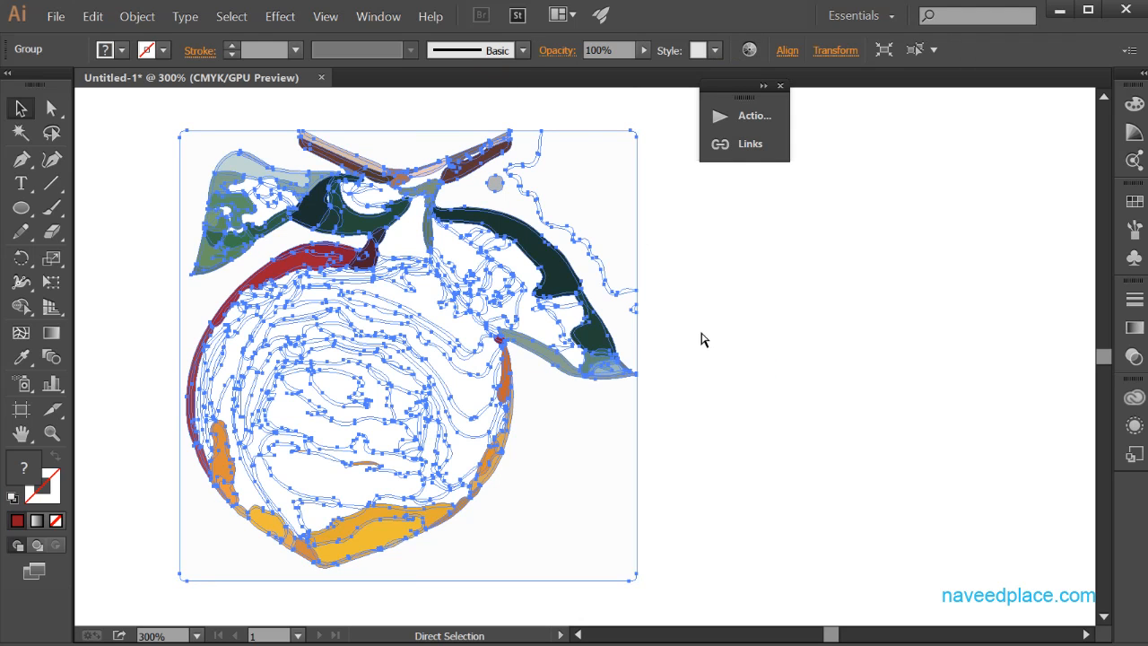
Undo back to the original placed peach image and apply Image Trace with the default preset.
key("ctrl+z")
key("ctrl+z")
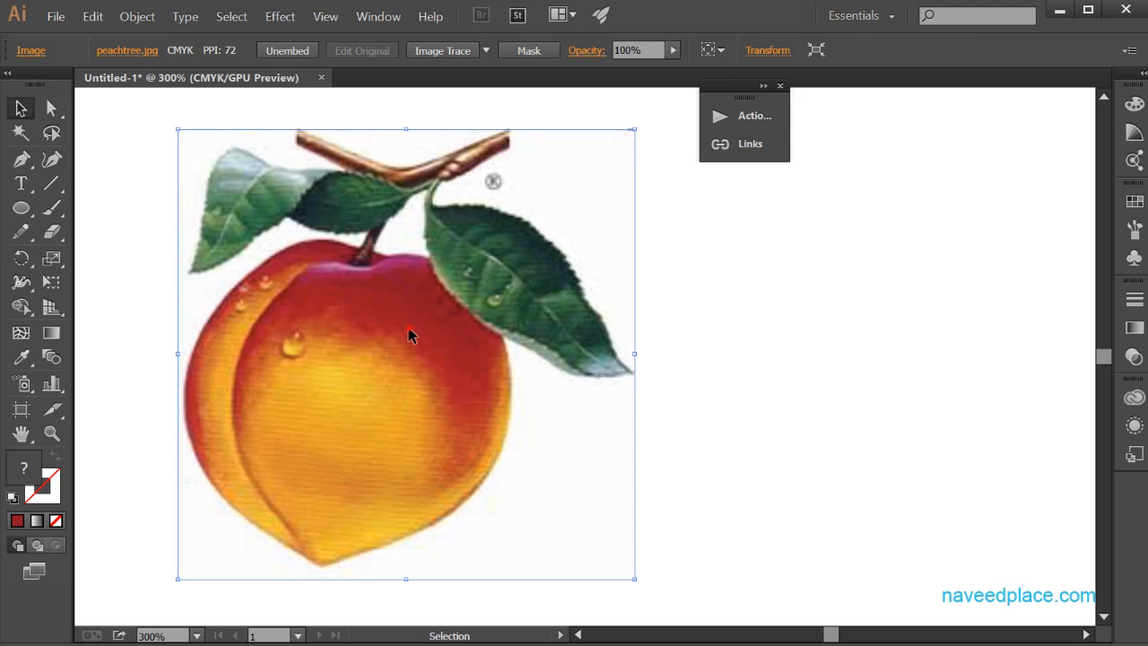
left_click(467, 54)
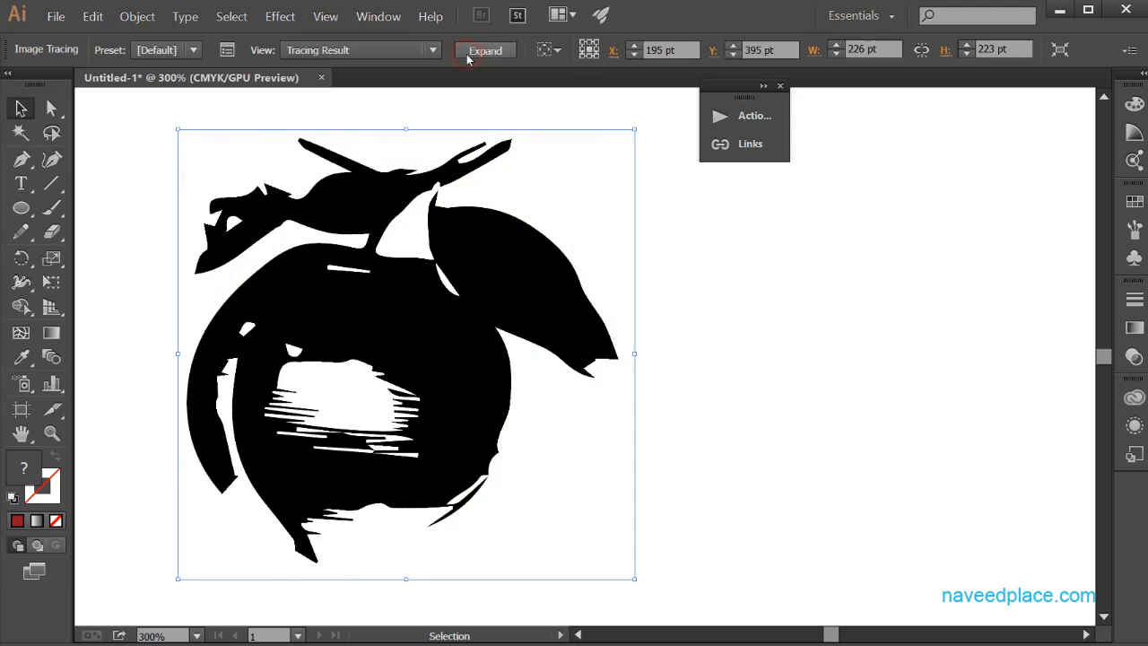
left_click(387, 51)
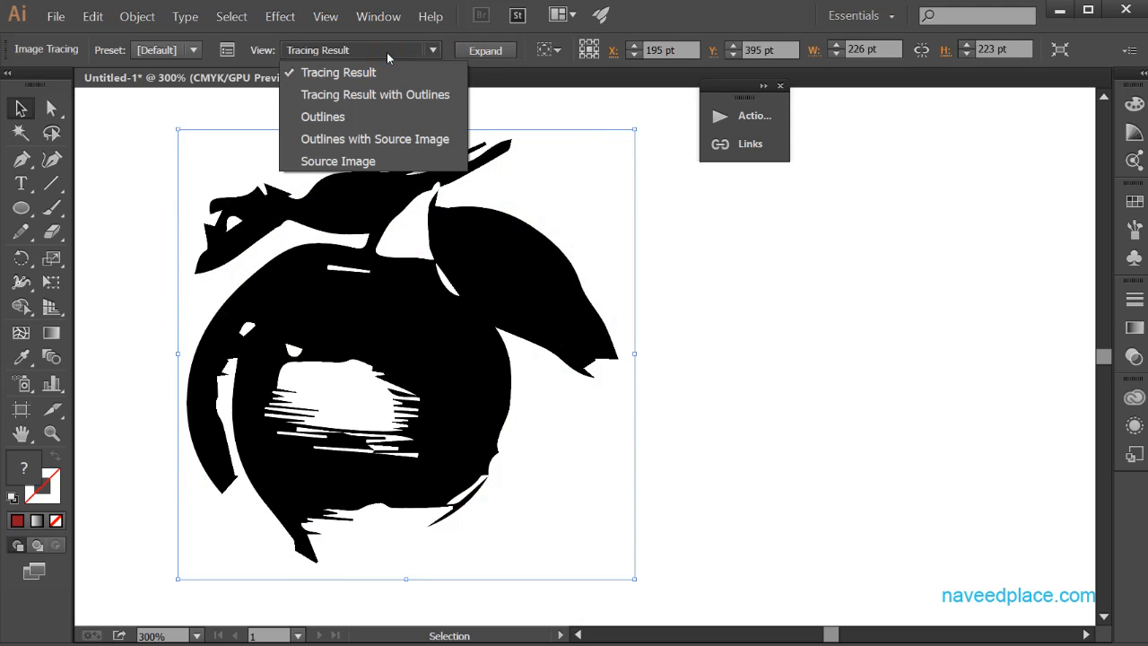
left_click(216, 130)
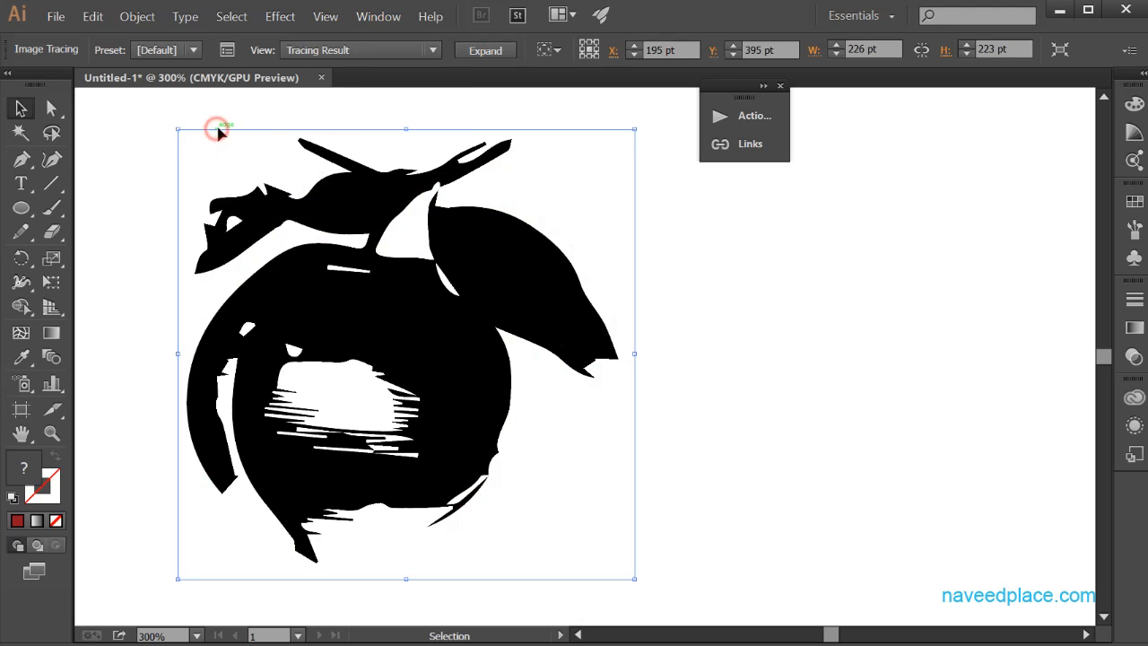
left_click(358, 55)
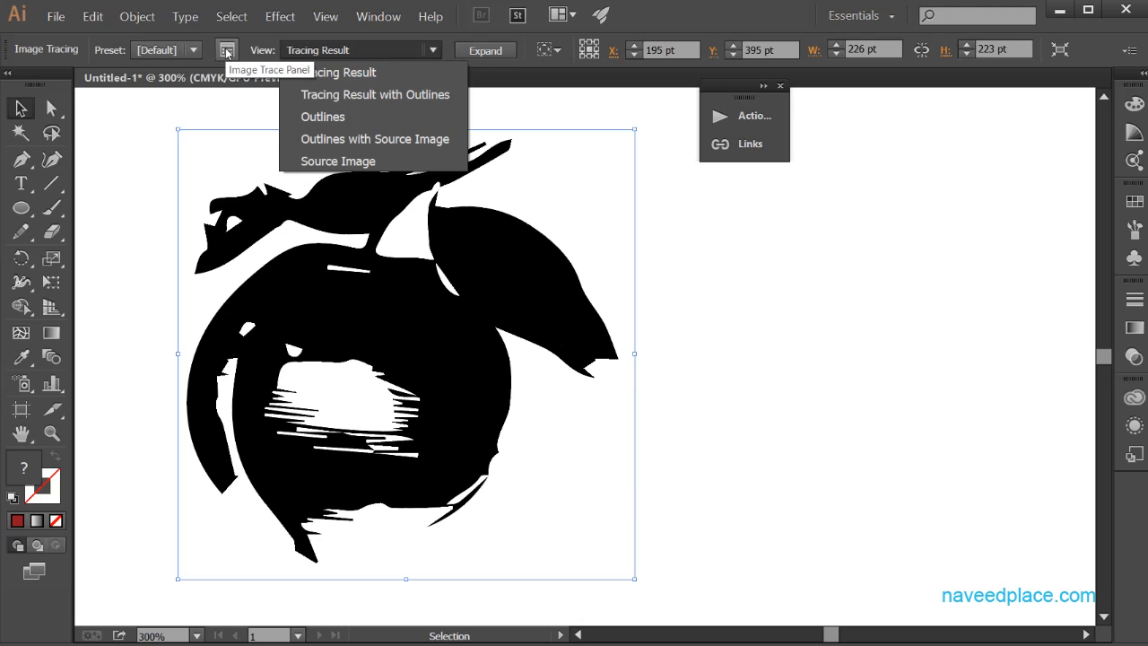
Show the Image Trace panel for the default black-and-white peach tracing and close it again.
left_click(366, 19)
left_click(367, 20)
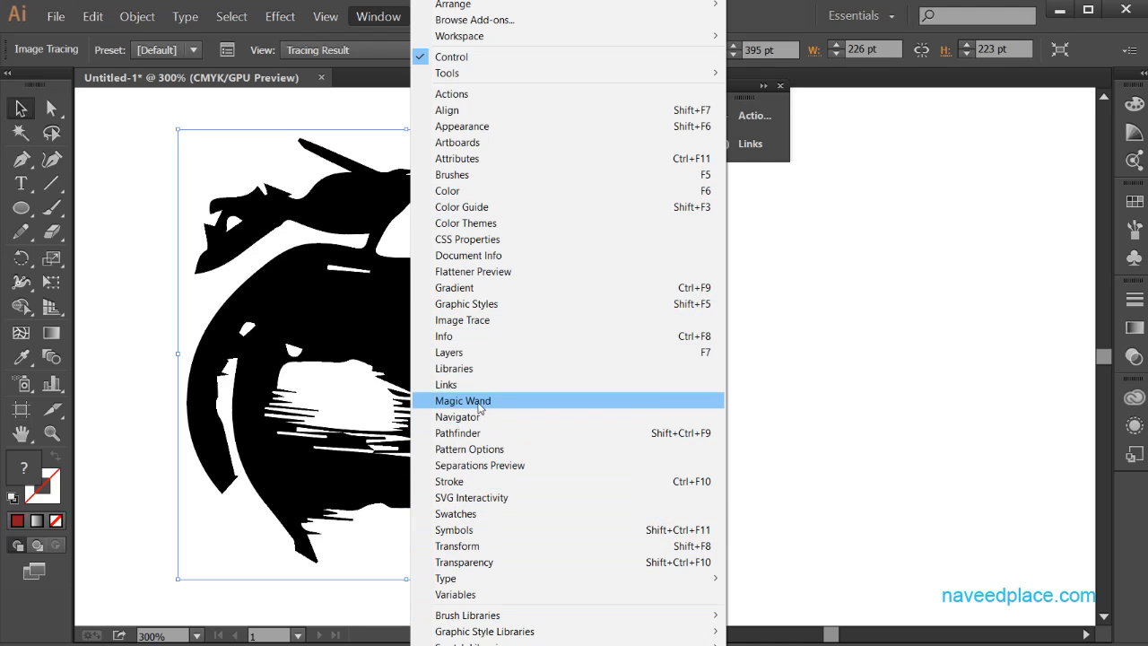
left_click(501, 322)
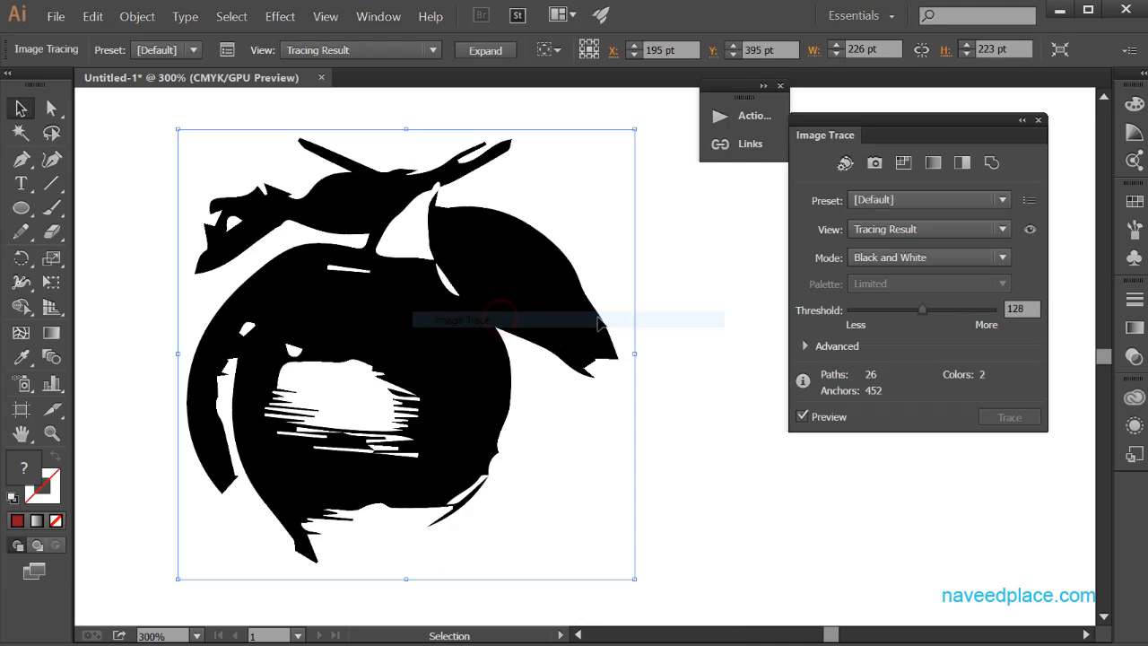
left_click(1039, 120)
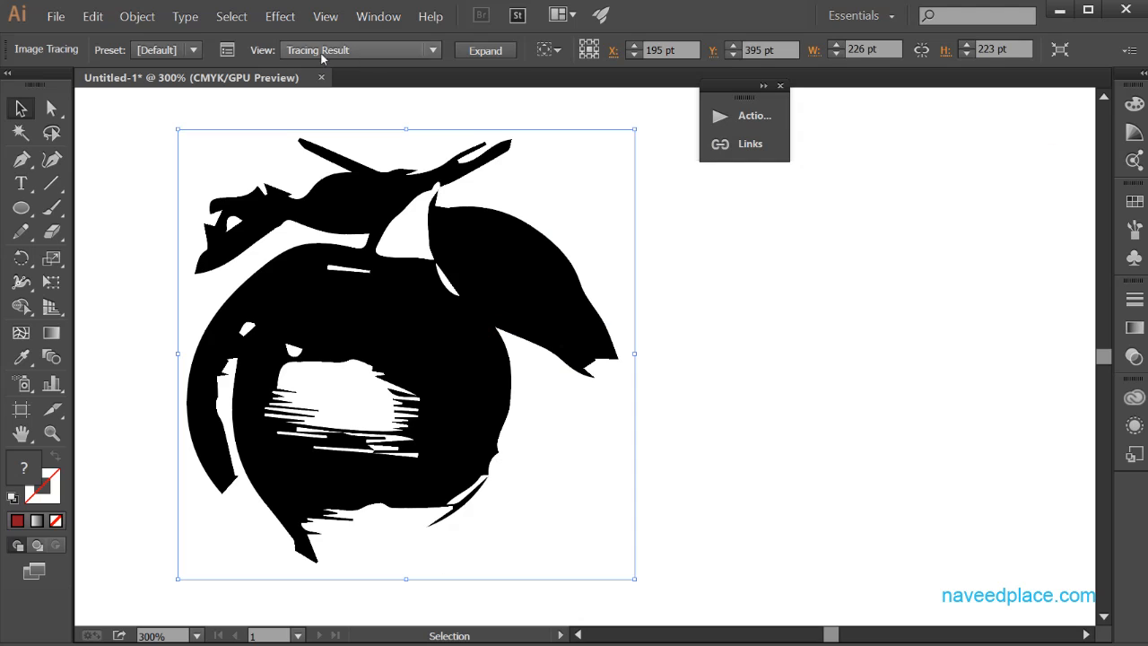
Reopen the Image Trace panel and apply the High Fidelity Photo preset to the peach tracing.
left_click(228, 51)
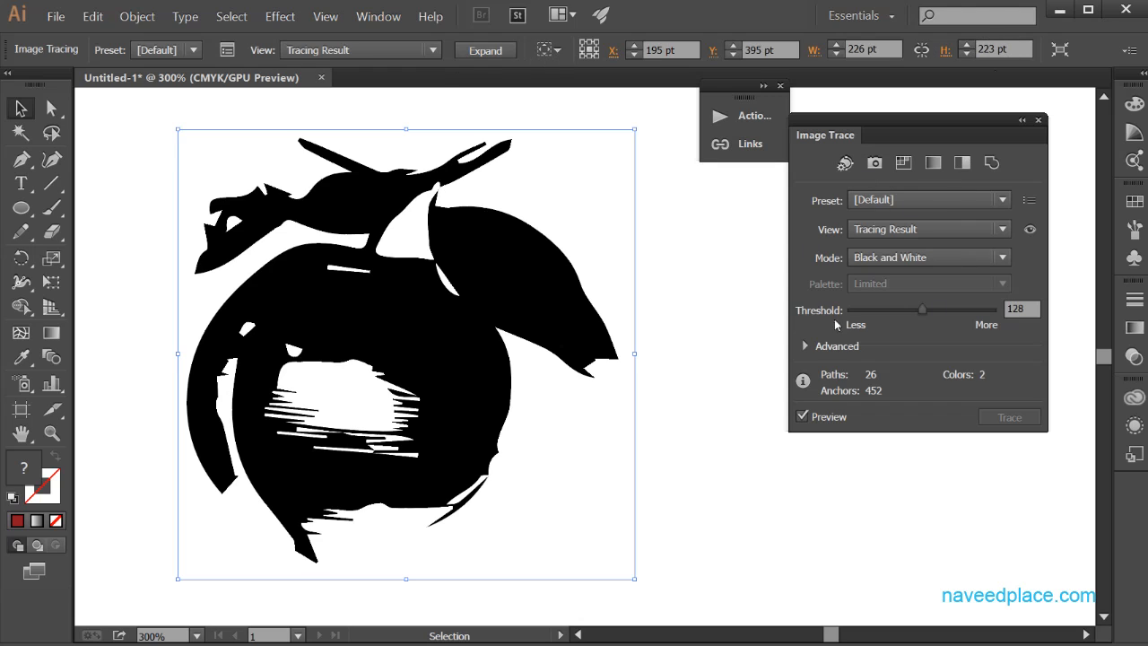
left_click(902, 199)
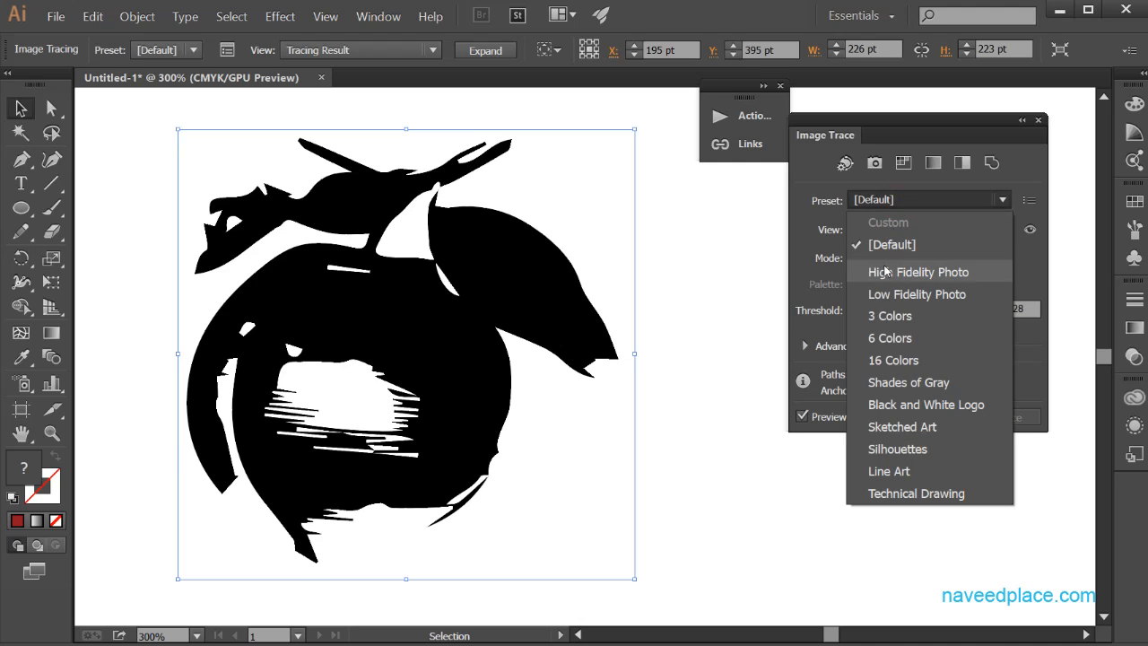
left_click(886, 270)
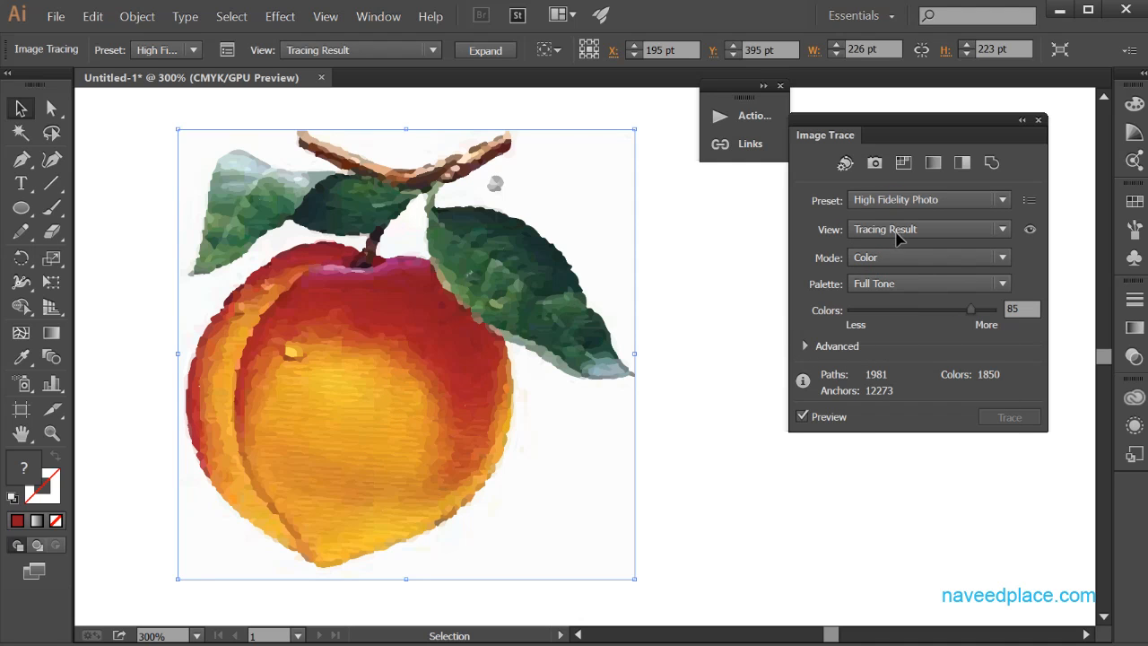
Look through the View, Mode and Palette options for the peach tracing, keeping Tracing Result, Color and Full Tone.
left_click(891, 232)
left_click(893, 250)
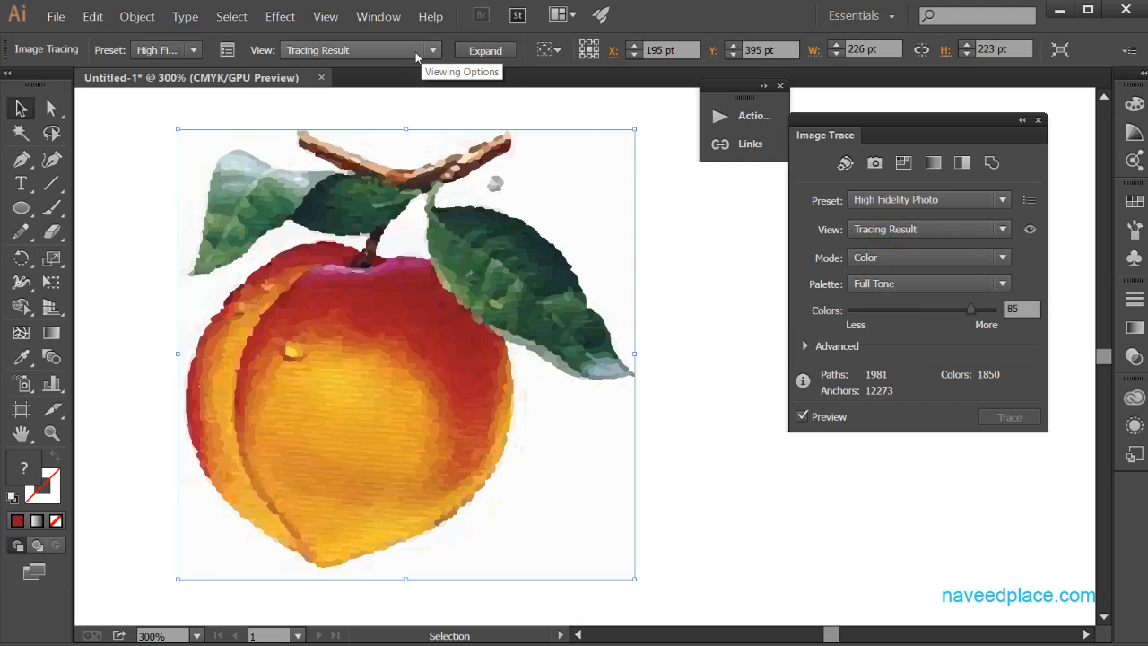
left_click(893, 258)
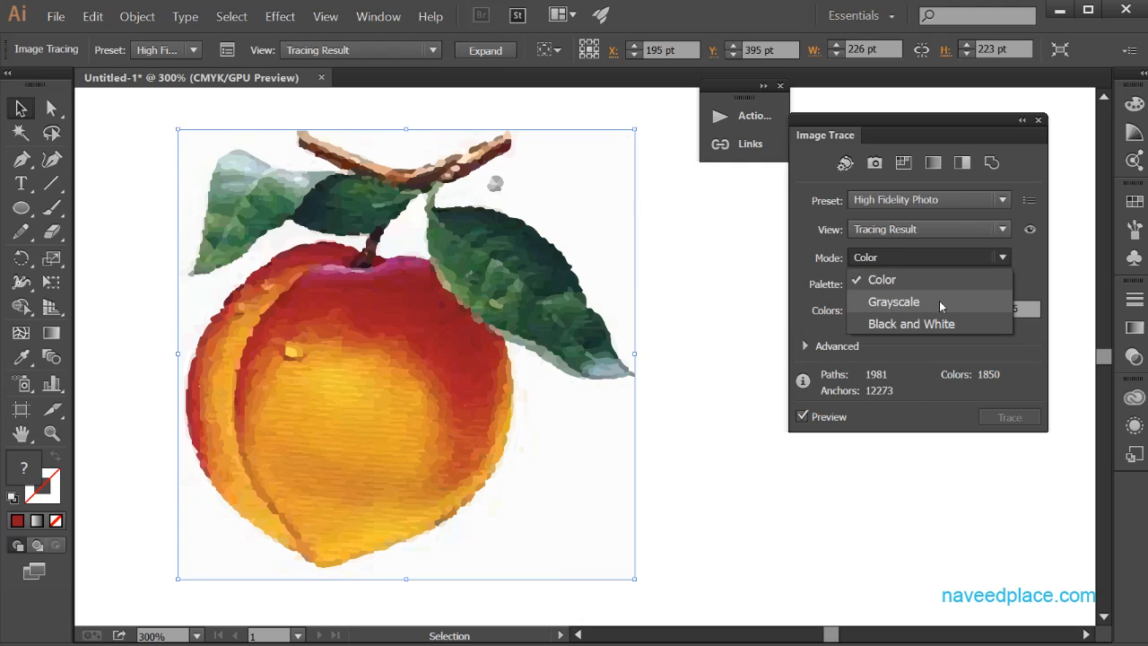
left_click(926, 376)
left_click(888, 286)
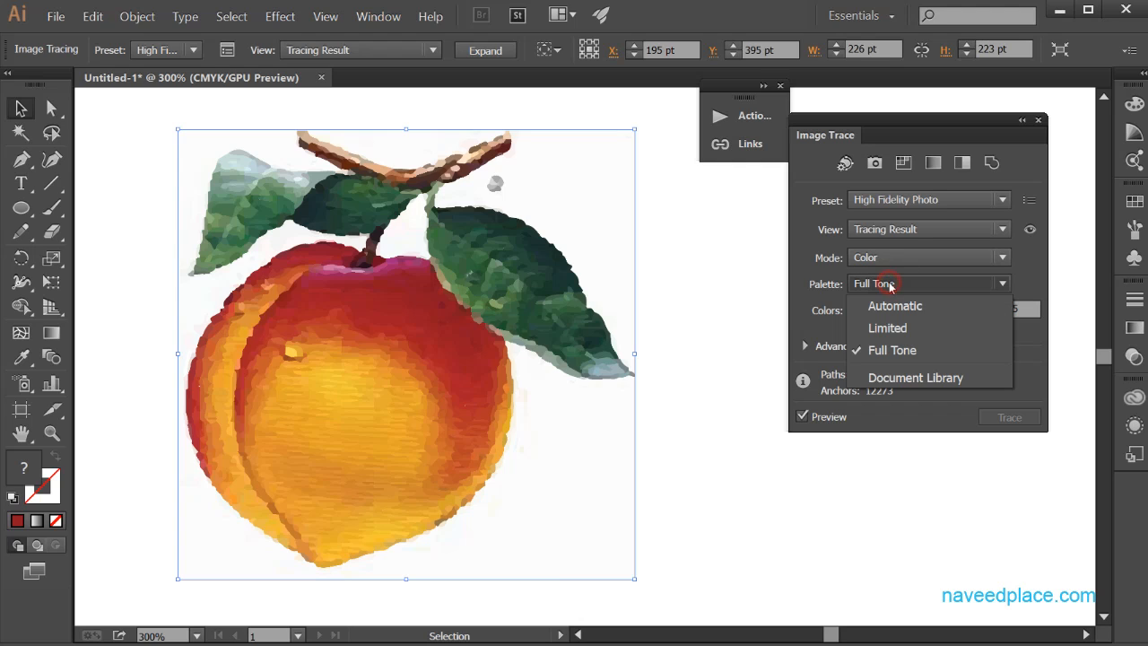
left_click(875, 285)
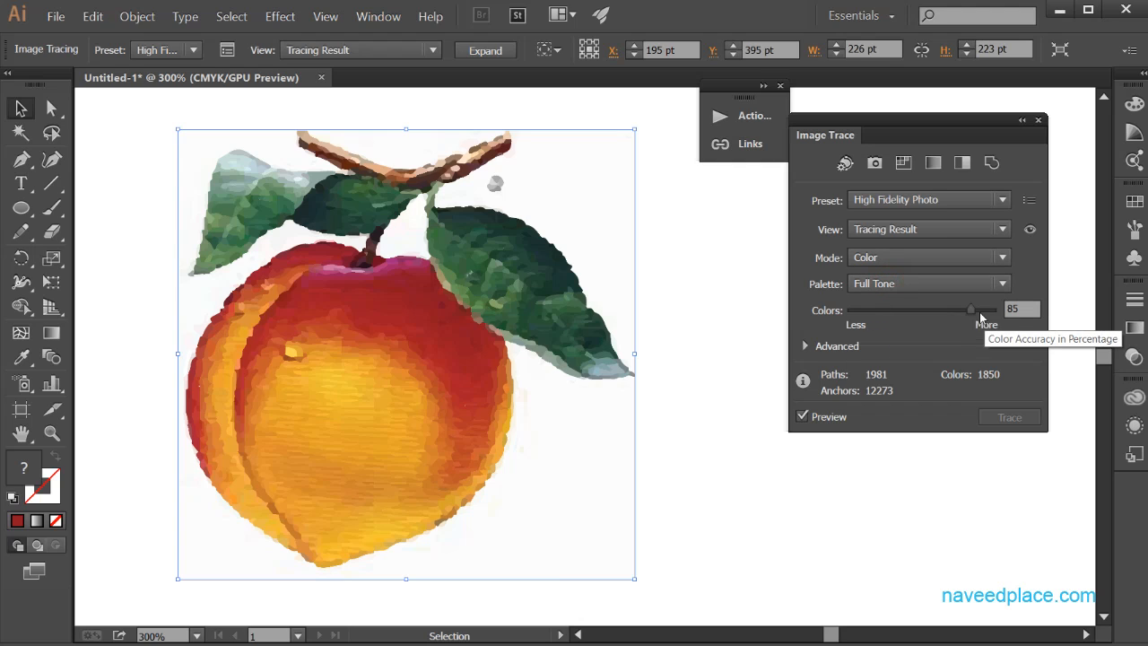
Set the full-tone tracing's Colors value to 100 and move the traced peach on the canvas.
left_click_drag(974, 309, 998, 314)
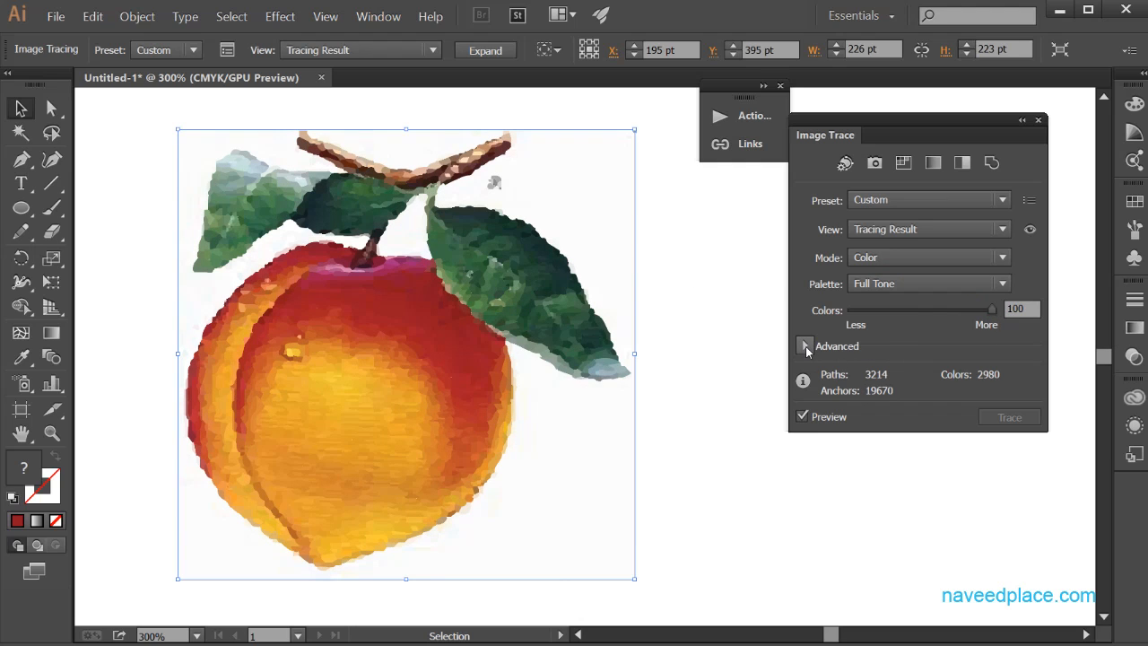
left_click(1039, 120)
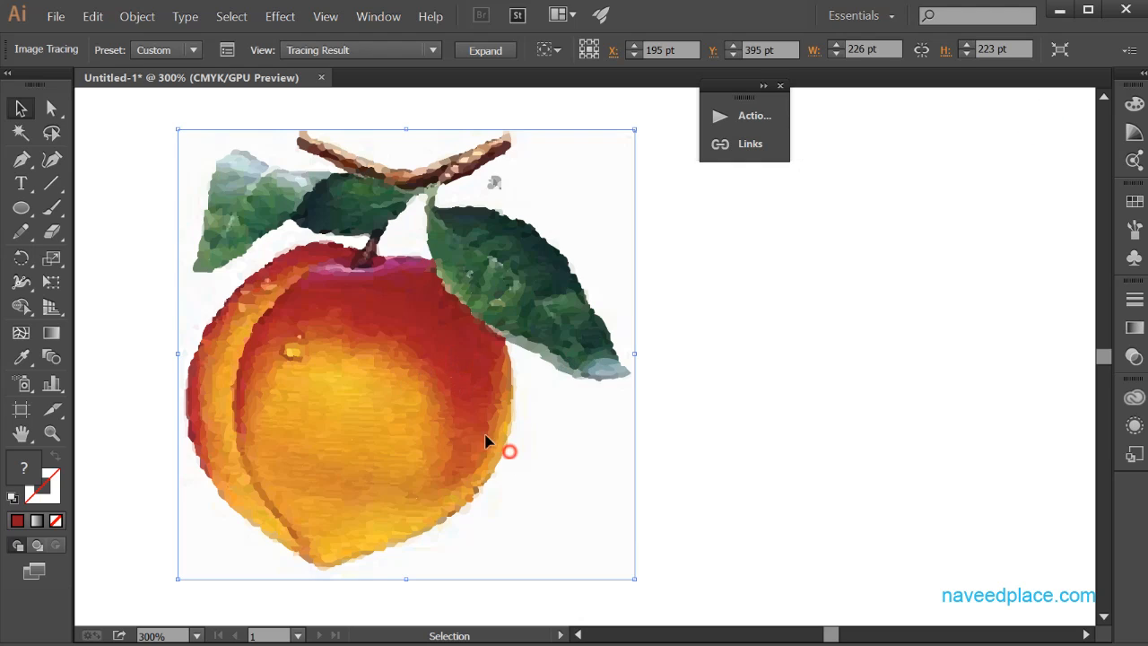
mouse_move(484, 440)
left_mouse_down()
mouse_move(513, 449)
mouse_move(495, 379)
mouse_move(384, 307)
mouse_move(481, 317)
left_mouse_up()
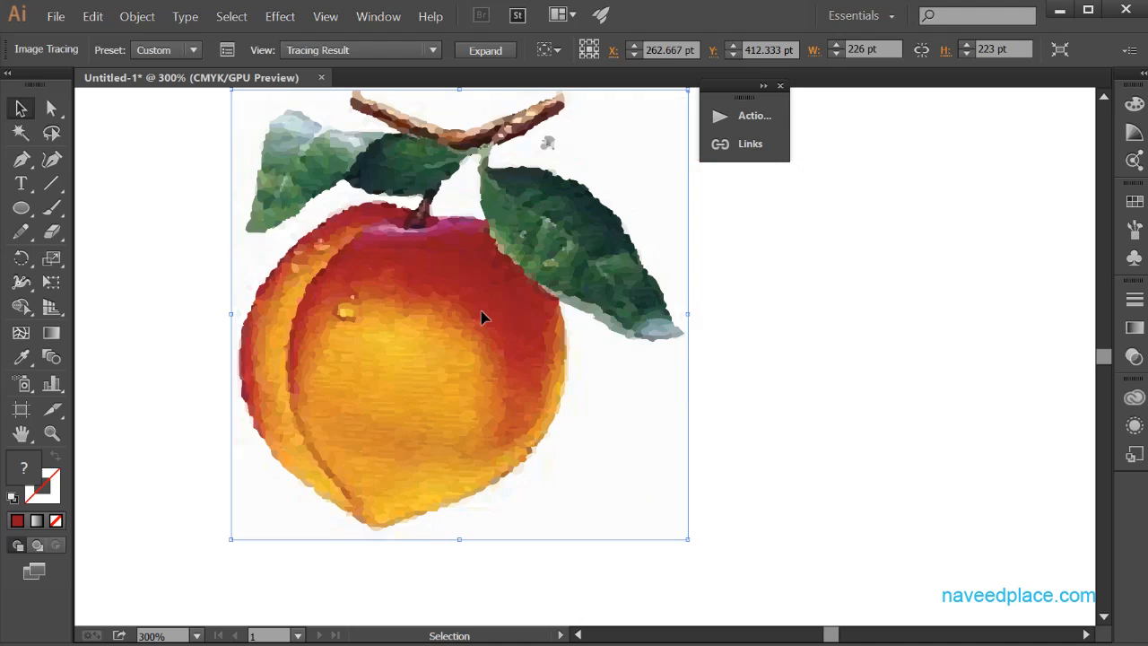